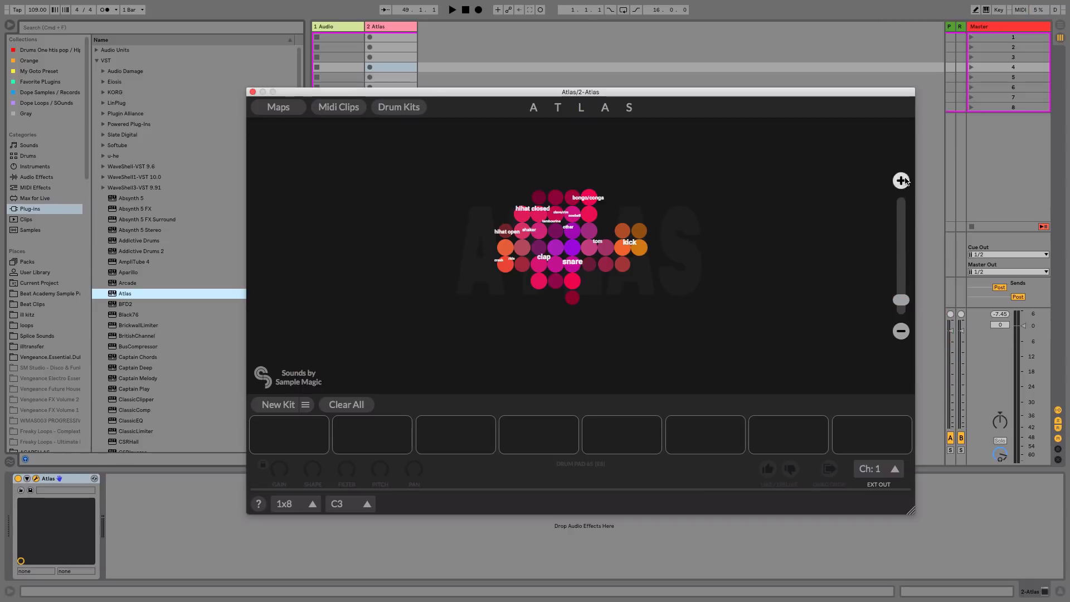
# Audition samples in the snare area of the sample map
pyautogui.click(901, 180)
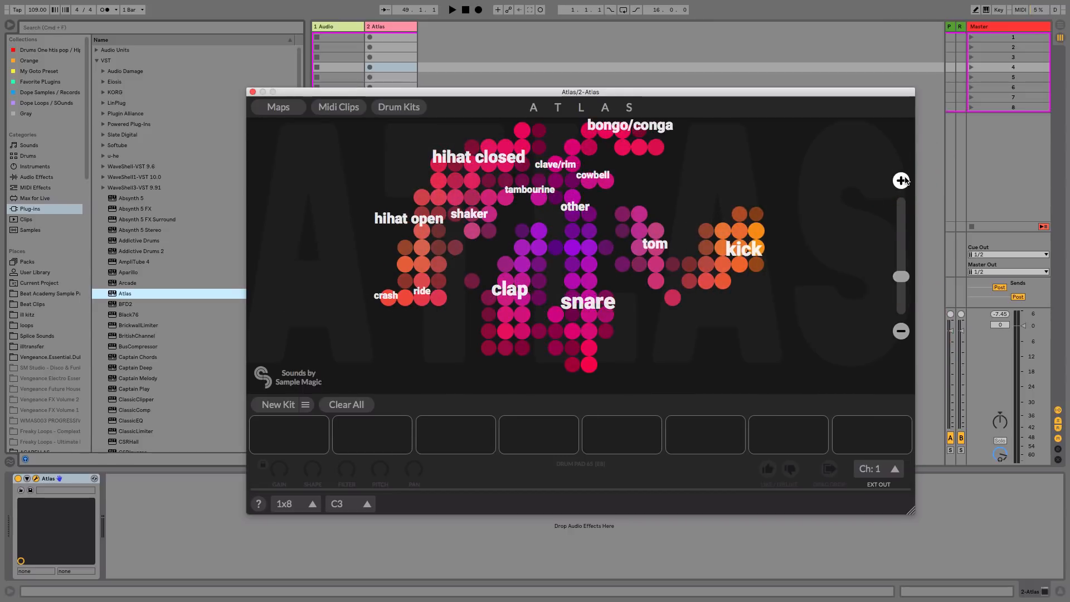
pyautogui.click(901, 181)
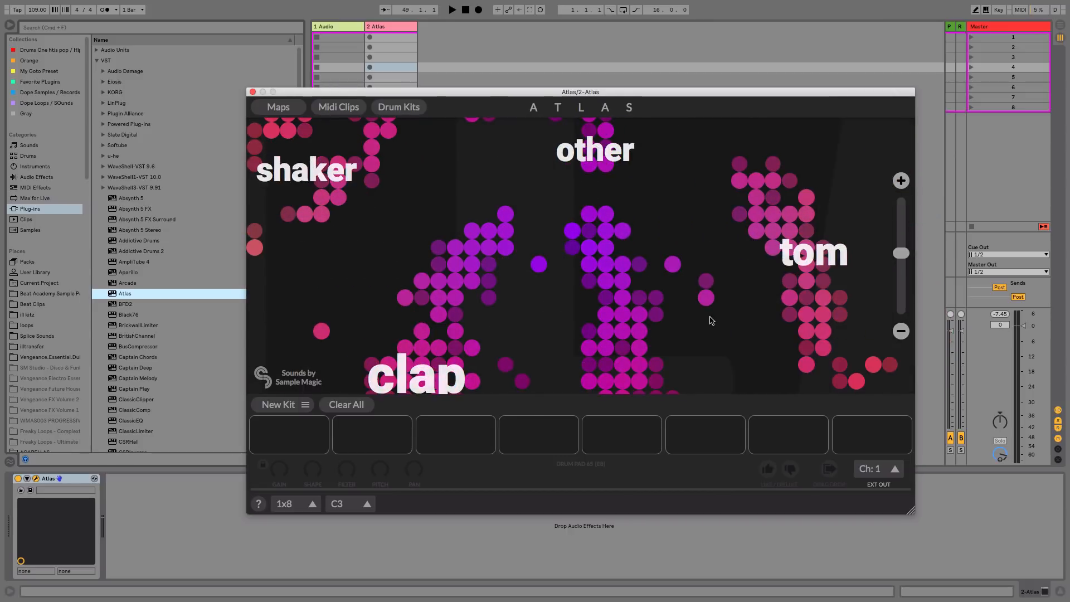
pyautogui.moveTo(725, 345); pyautogui.dragTo(638, 232)
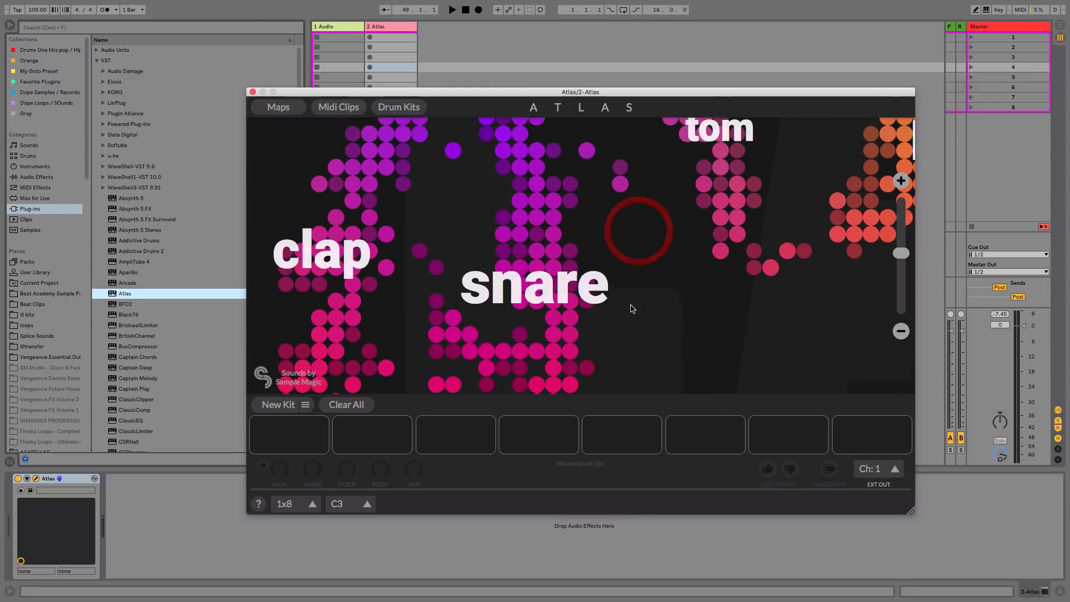
pyautogui.click(566, 315)
pyautogui.click(553, 316)
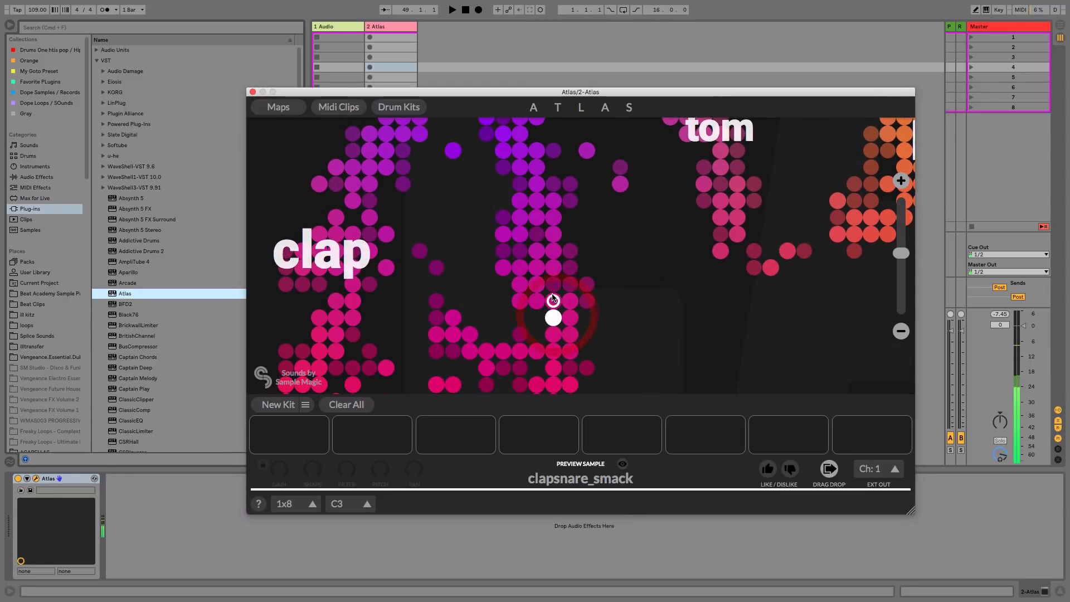
pyautogui.click(553, 301)
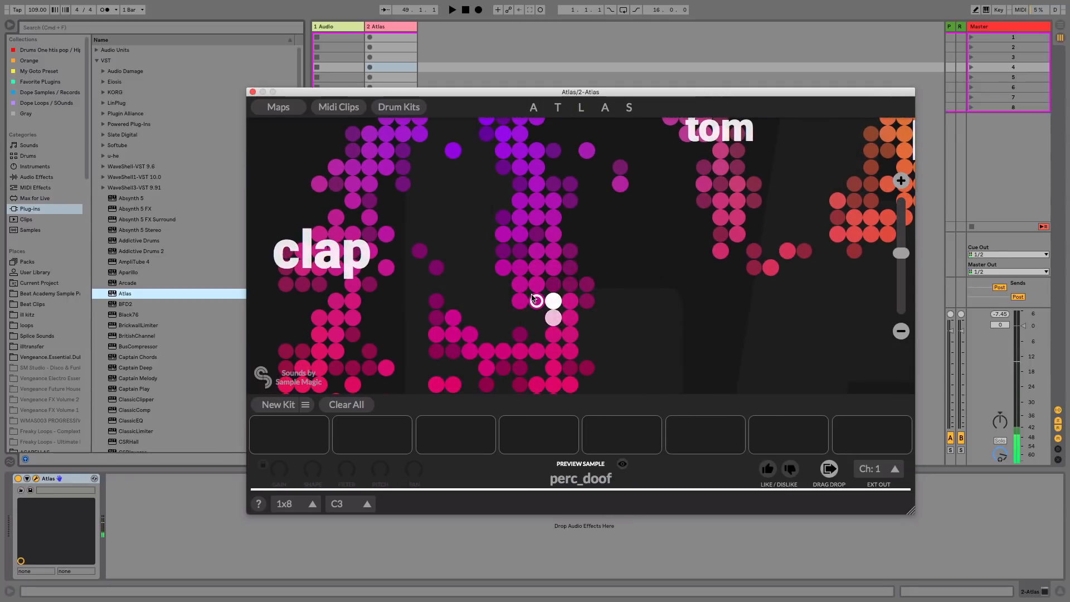
pyautogui.click(535, 301)
pyautogui.click(519, 301)
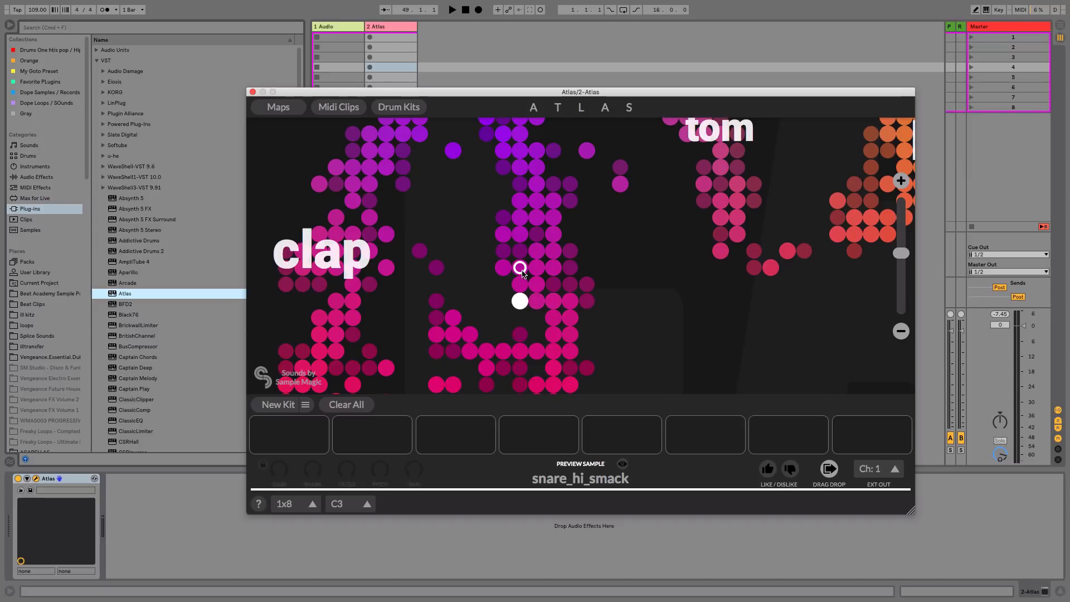
pyautogui.moveTo(522, 271)
pyautogui.mouseDown()
pyautogui.moveTo(506, 267)
pyautogui.moveTo(507, 249)
pyautogui.moveTo(537, 216)
pyautogui.mouseUp()
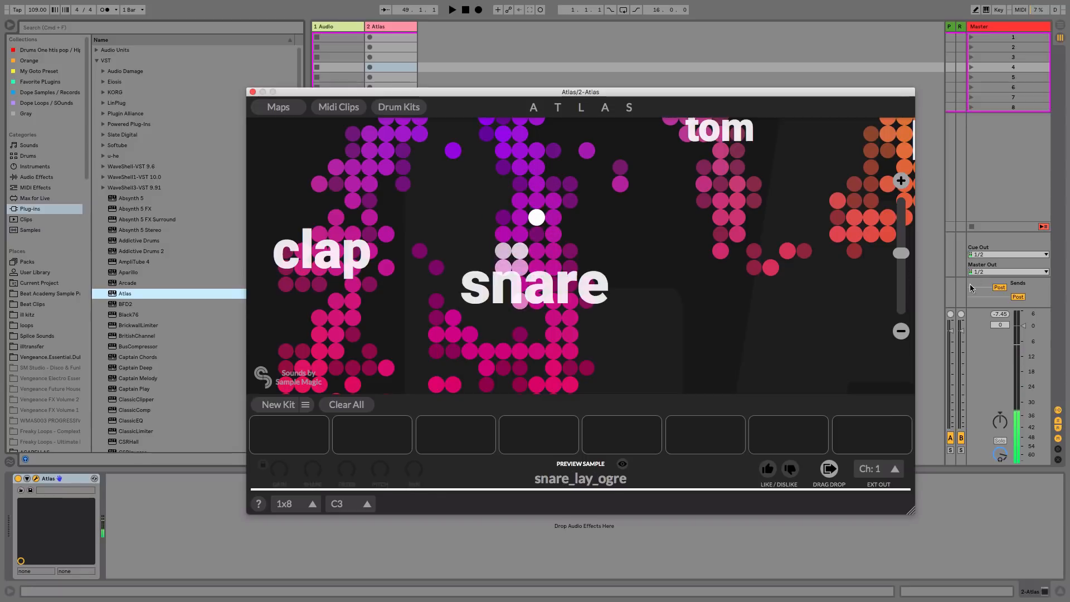
# Place the classic_909_tom_09 sample from the map on the fourth drum pad, and generate a new kit
pyautogui.click(902, 331)
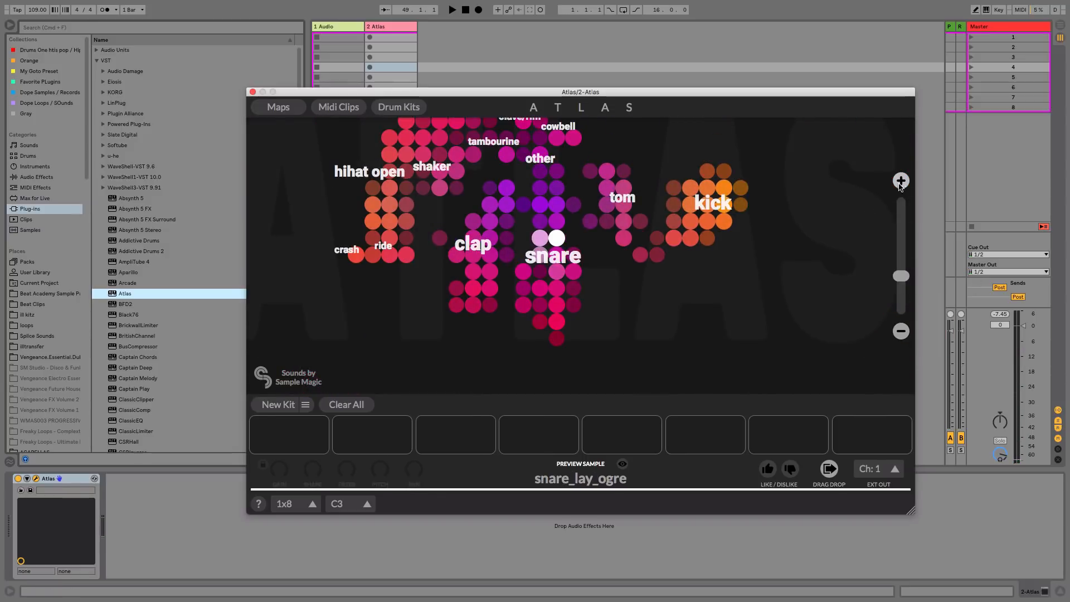
pyautogui.moveTo(780, 265); pyautogui.dragTo(800, 318)
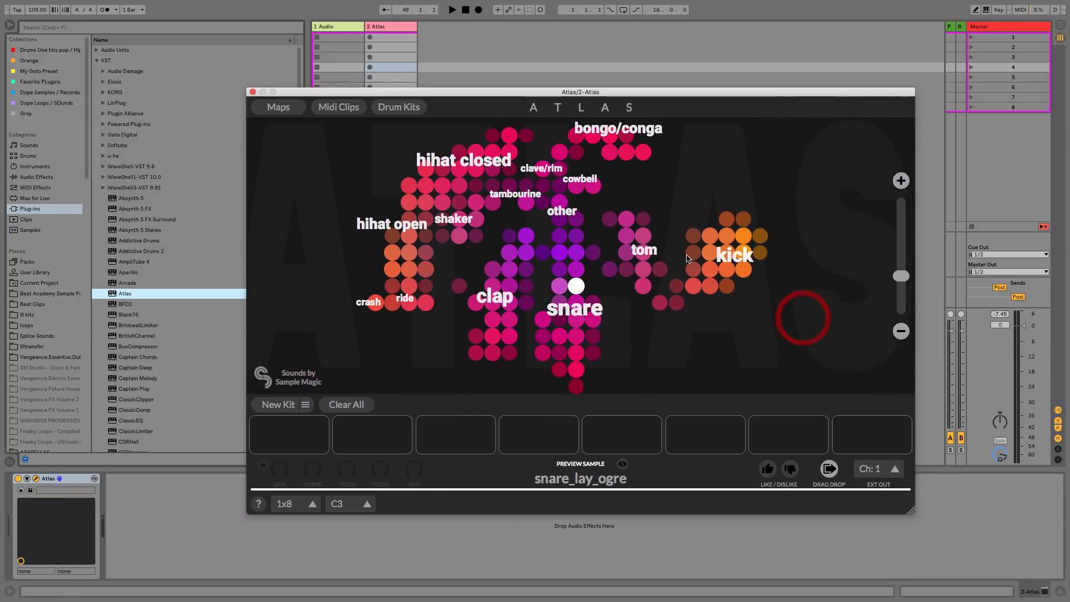
pyautogui.click(642, 270)
pyautogui.moveTo(642, 272); pyautogui.dragTo(522, 442)
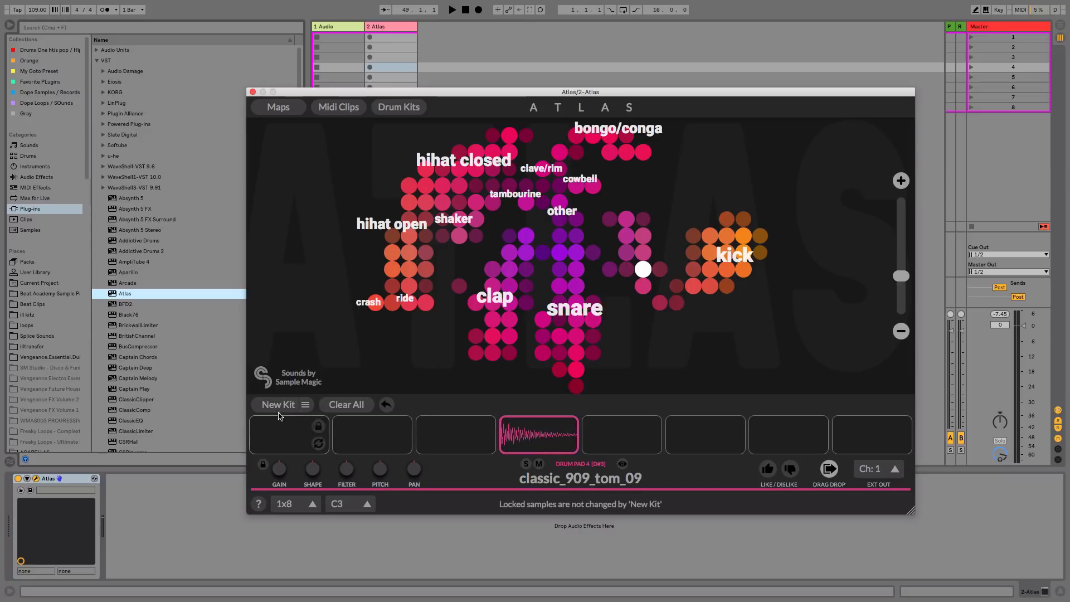
pyautogui.click(278, 405)
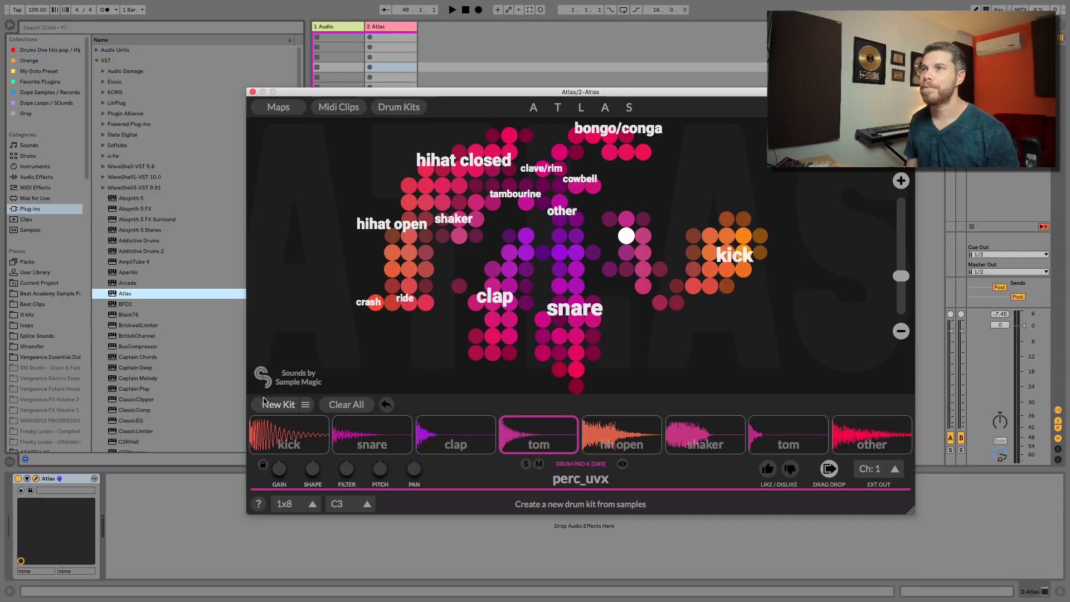
# Start creating a new sample map
pyautogui.click(279, 107)
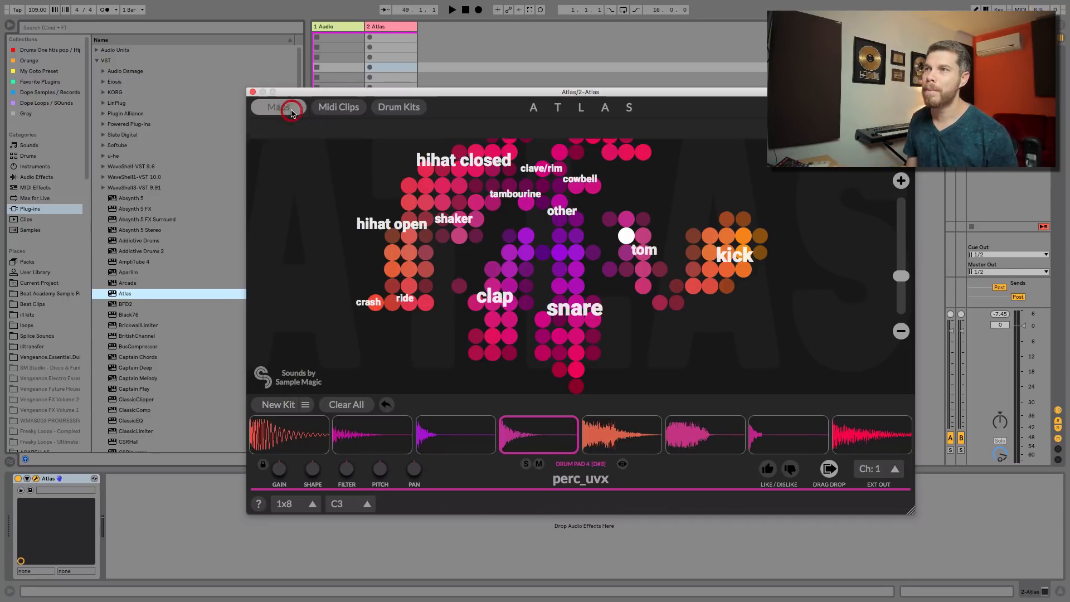
pyautogui.click(626, 269)
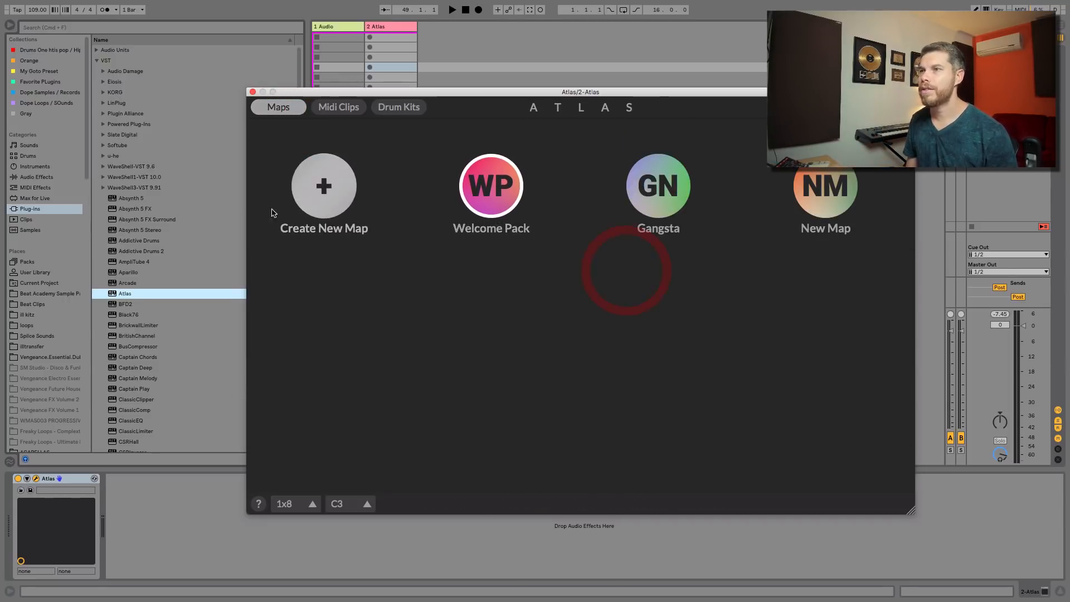
pyautogui.click(333, 186)
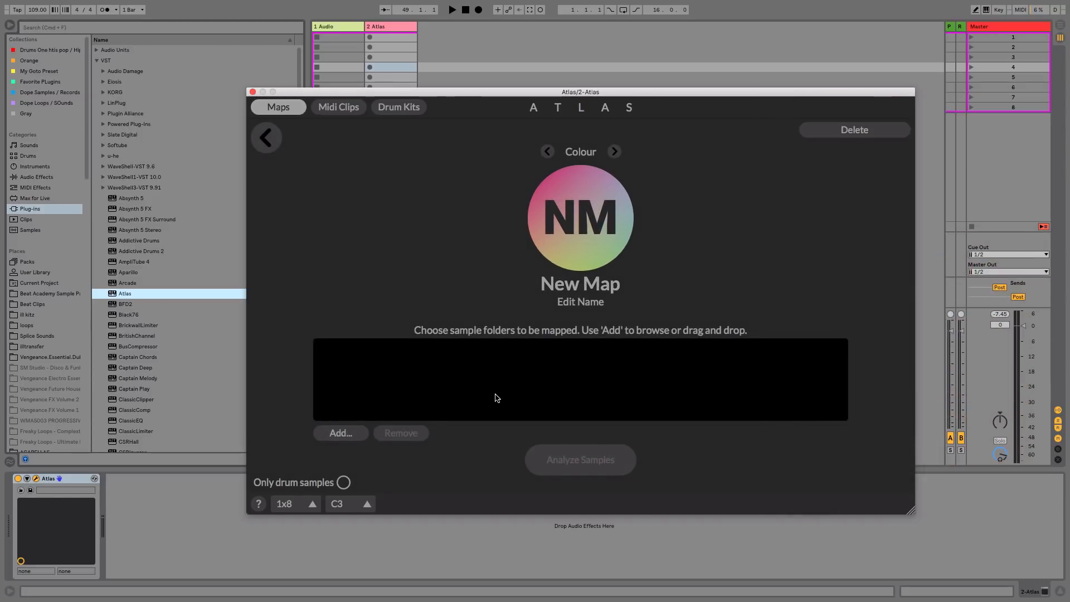
# Add the ill Factor soundz folder from Atlas example to the new map's sample folders
pyautogui.click(339, 434)
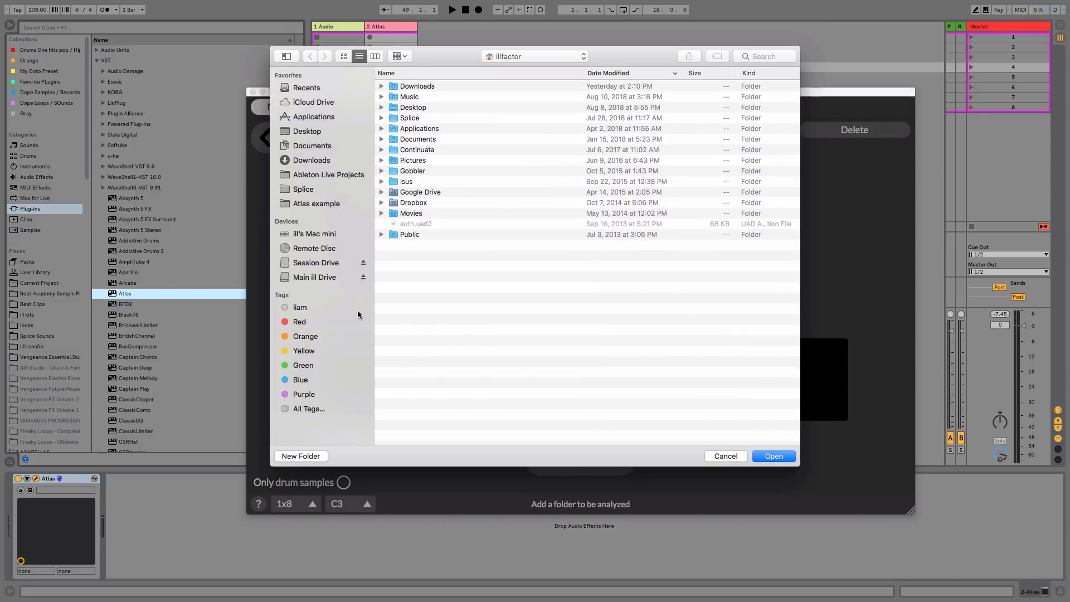
pyautogui.click(317, 204)
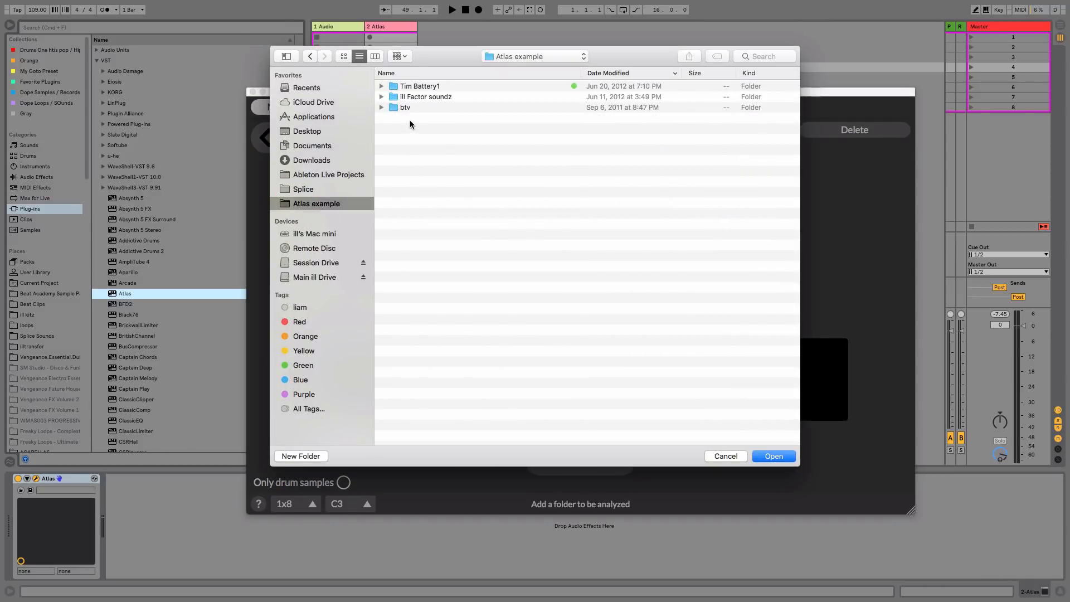
pyautogui.click(411, 86)
pyautogui.click(382, 87)
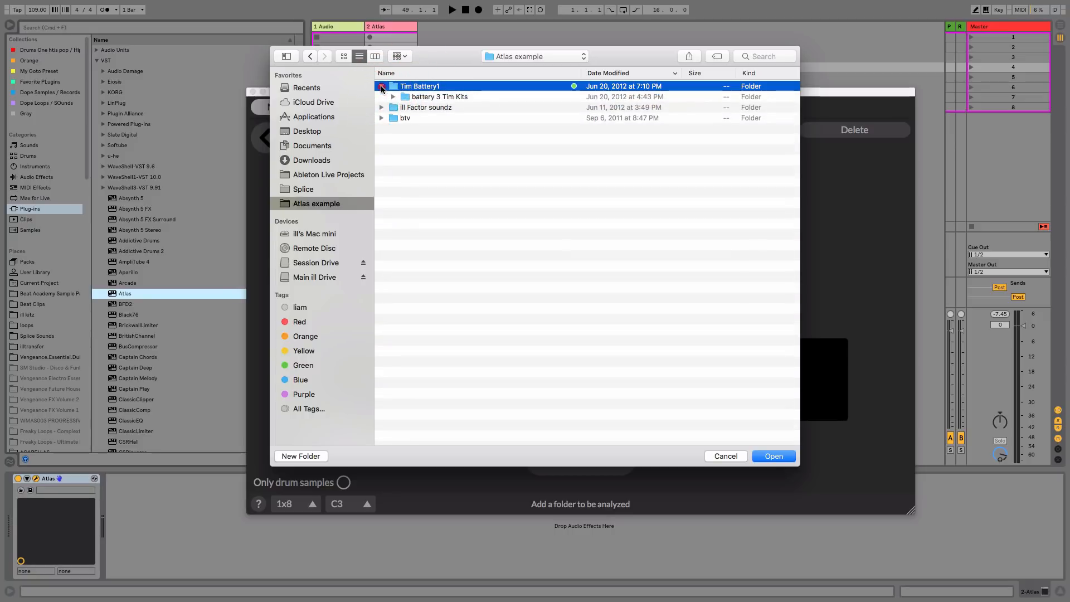
pyautogui.click(382, 87)
pyautogui.click(382, 97)
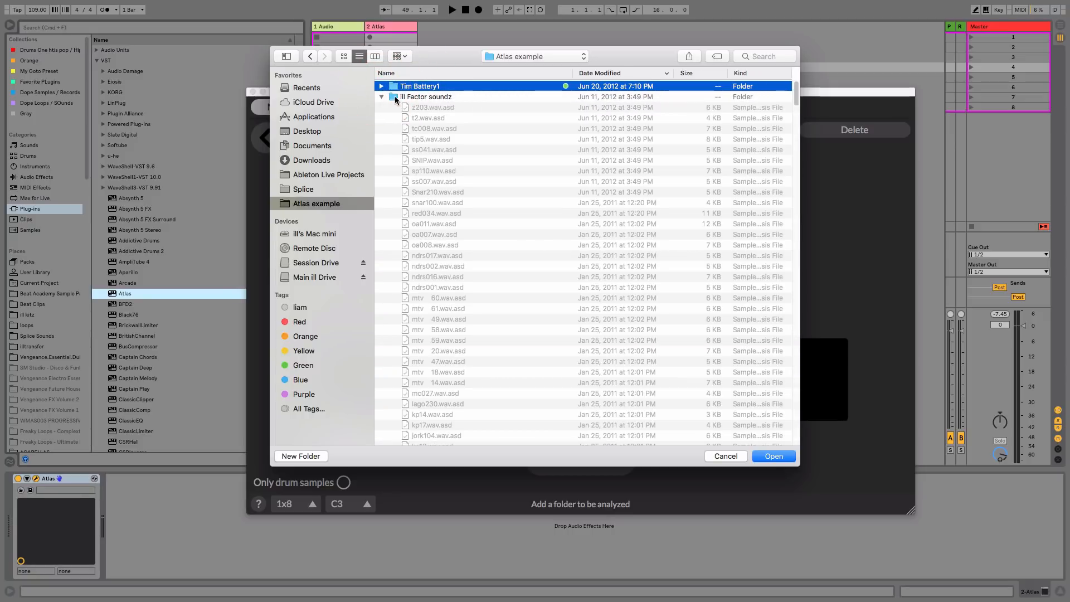
pyautogui.click(382, 97)
pyautogui.click(407, 96)
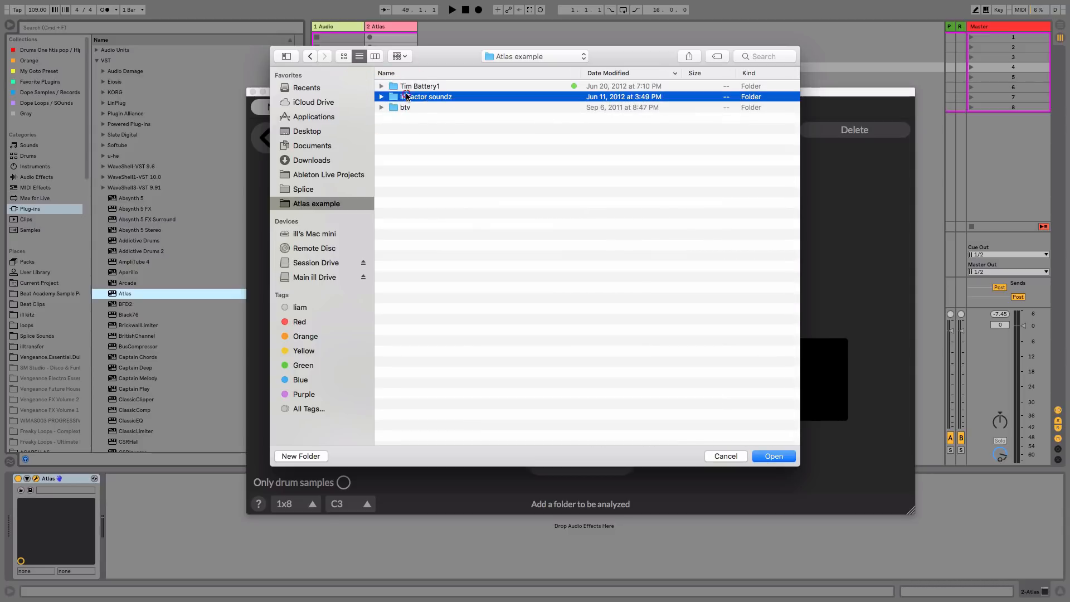
pyautogui.click(780, 456)
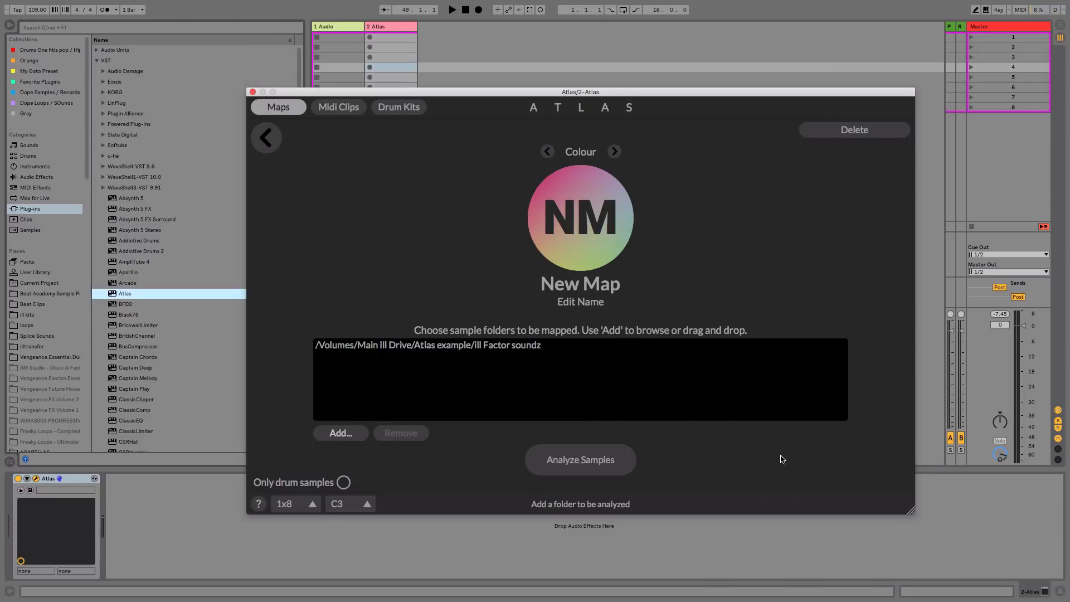
# Add the Tim Battery1 folder from Atlas example to the map's sample folders
pyautogui.click(342, 433)
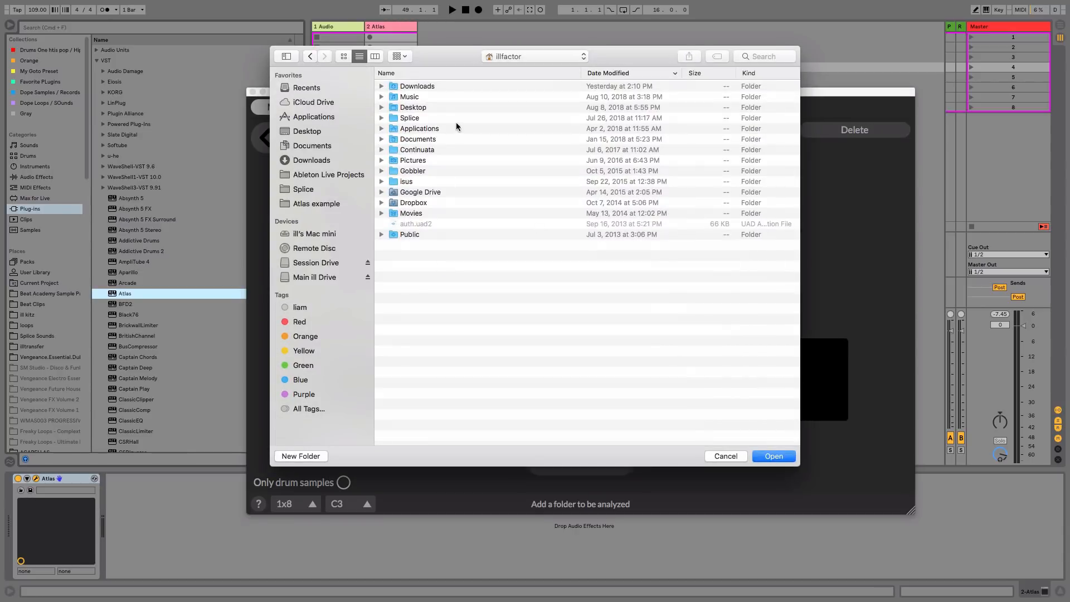
pyautogui.click(319, 204)
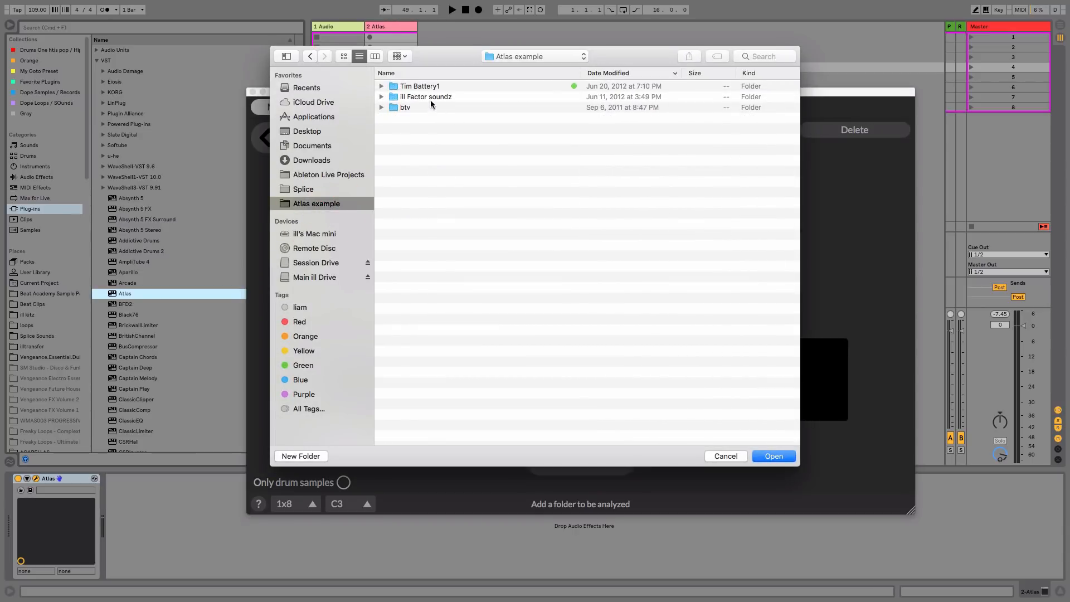
pyautogui.click(415, 87)
pyautogui.click(779, 456)
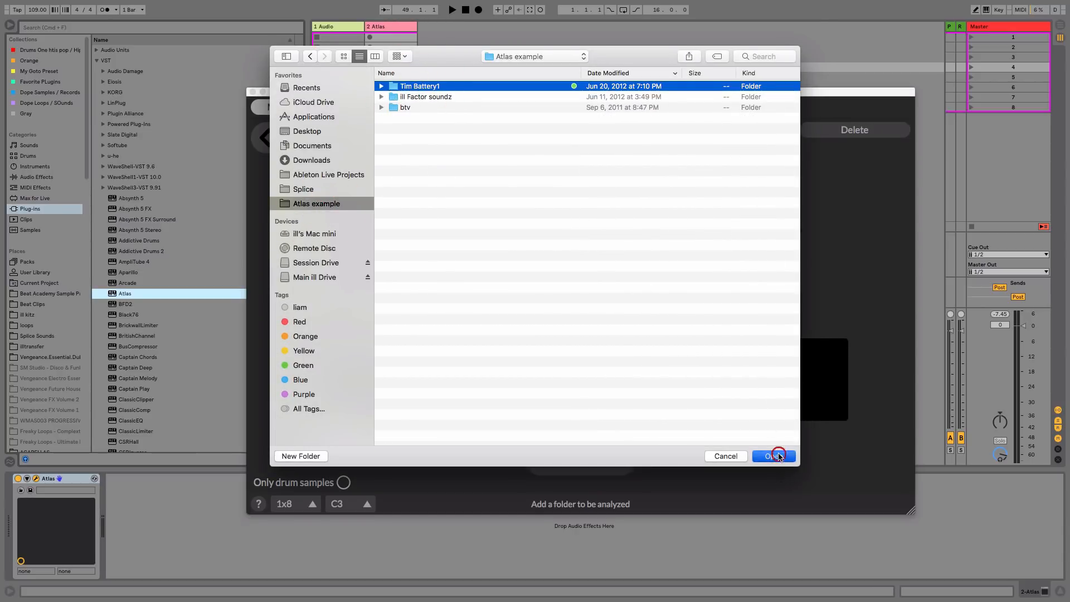
# Add the btv folder from Atlas example to the map's sample folders
pyautogui.click(338, 434)
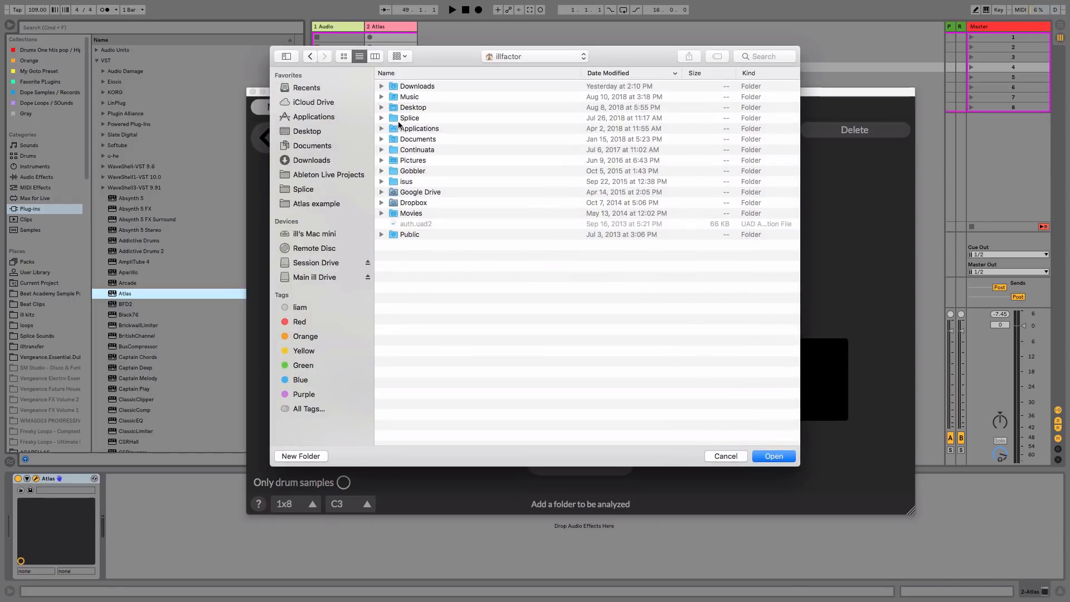
pyautogui.click(316, 204)
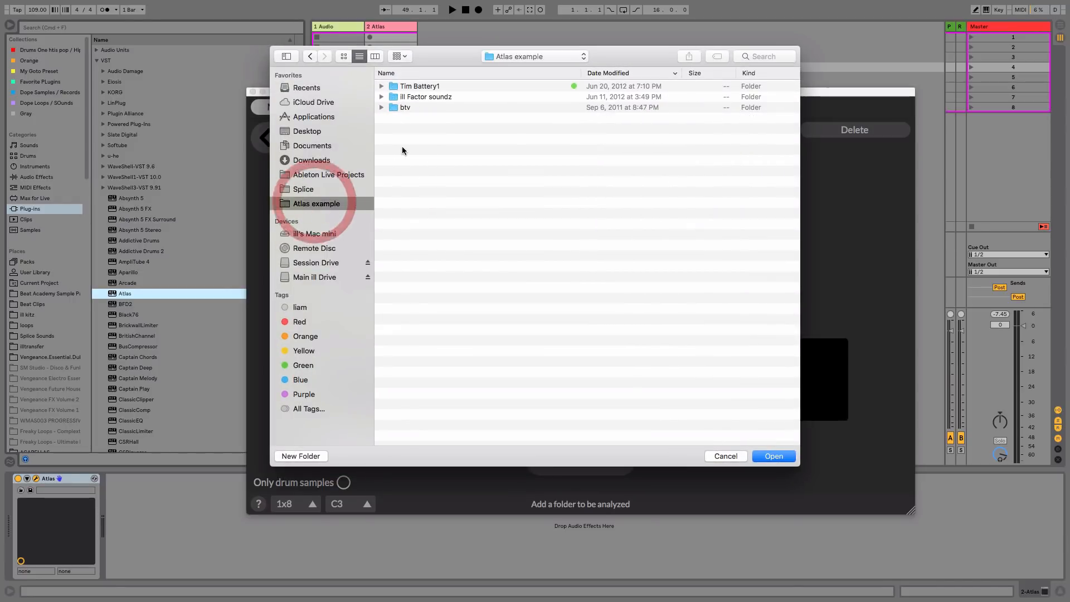
pyautogui.click(404, 107)
pyautogui.click(775, 456)
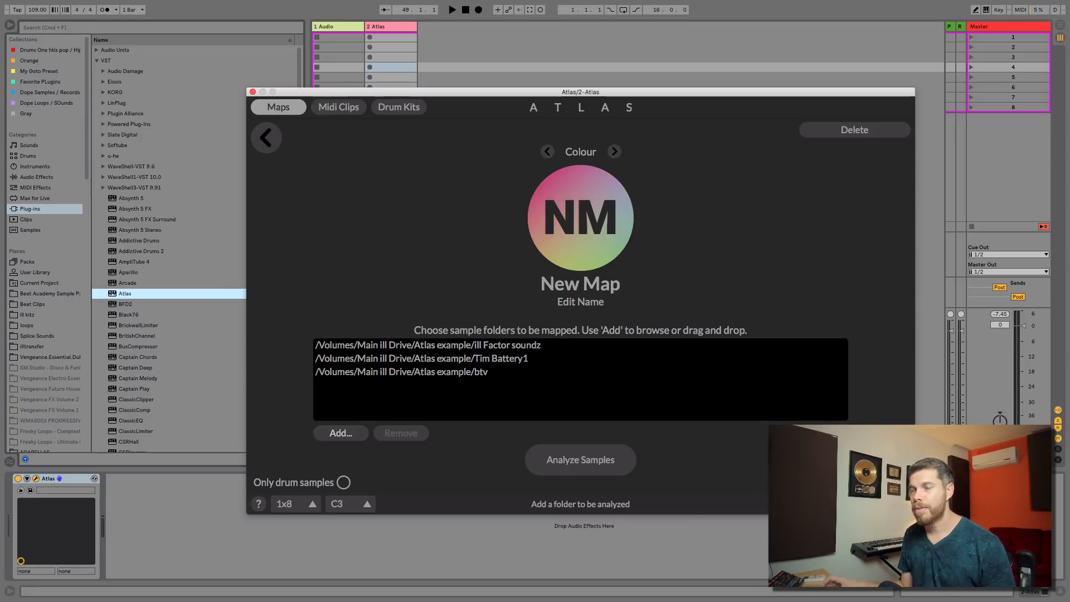
# Restrict the new map to drum samples only and analyze the samples in the added folders
pyautogui.click(343, 482)
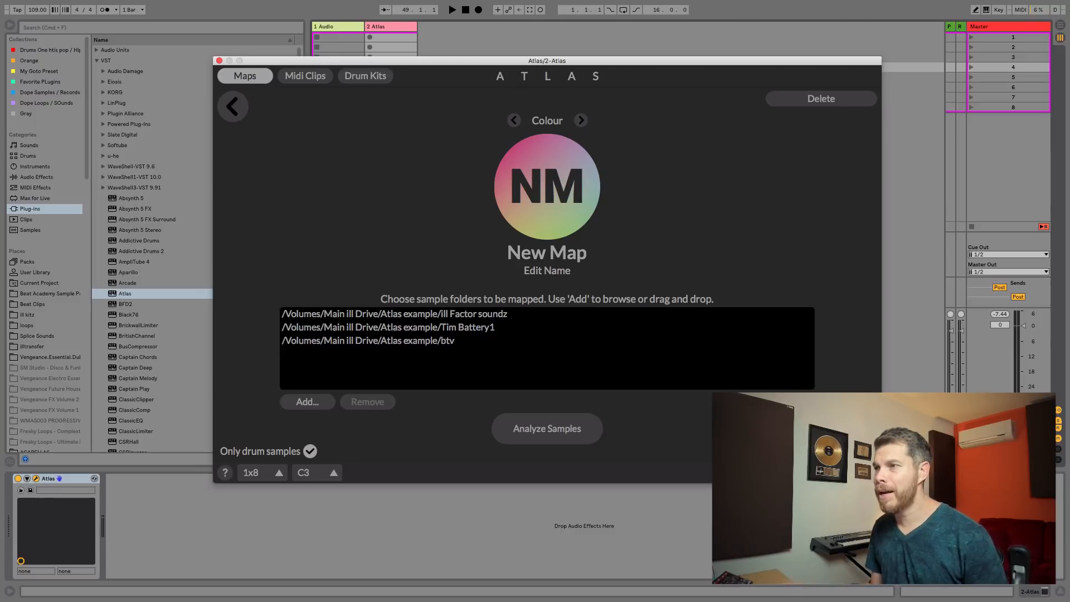
pyautogui.click(580, 435)
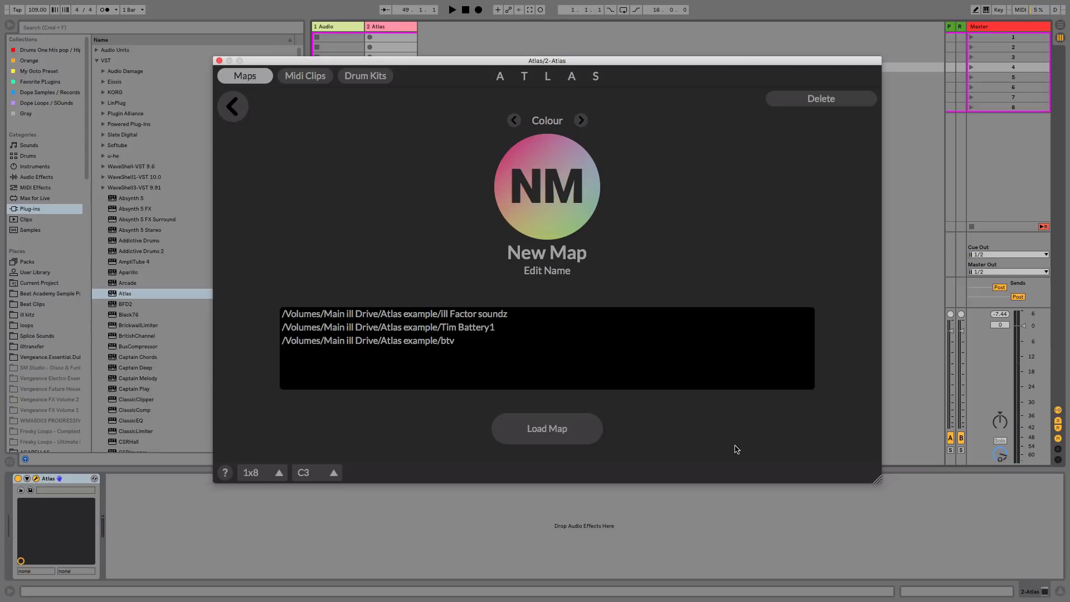
# Rename the new map as Beat Academy
pyautogui.click(577, 252)
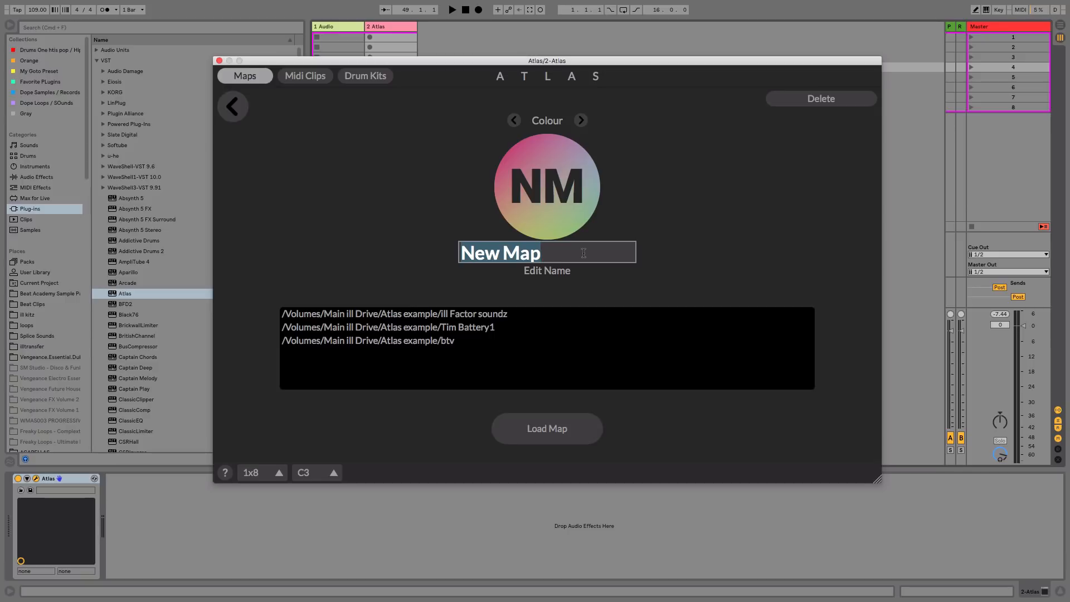
pyautogui.write('Beat Academy')
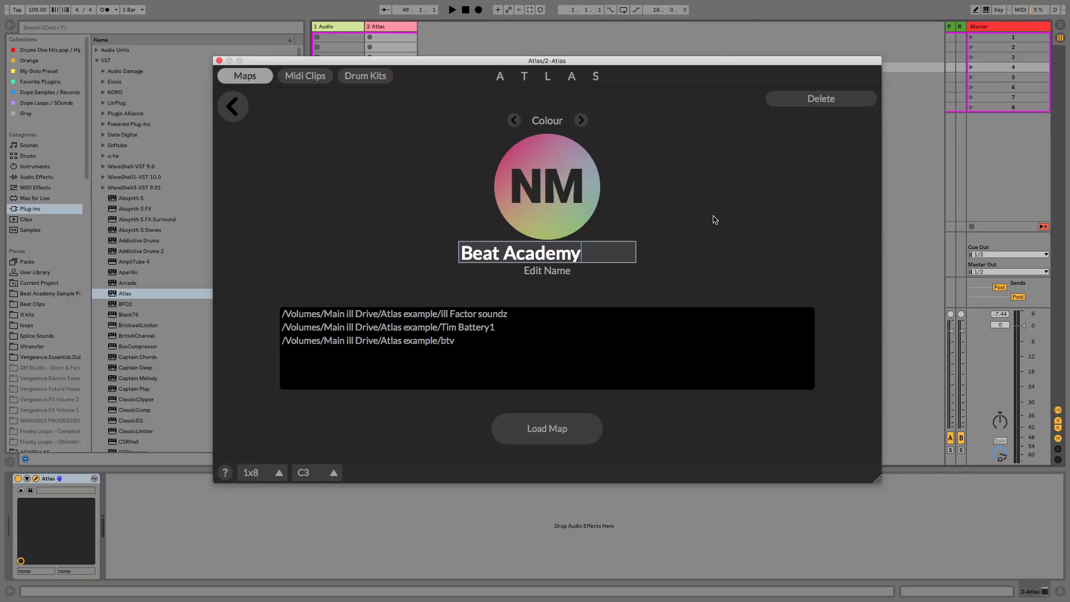
pyautogui.click(714, 219)
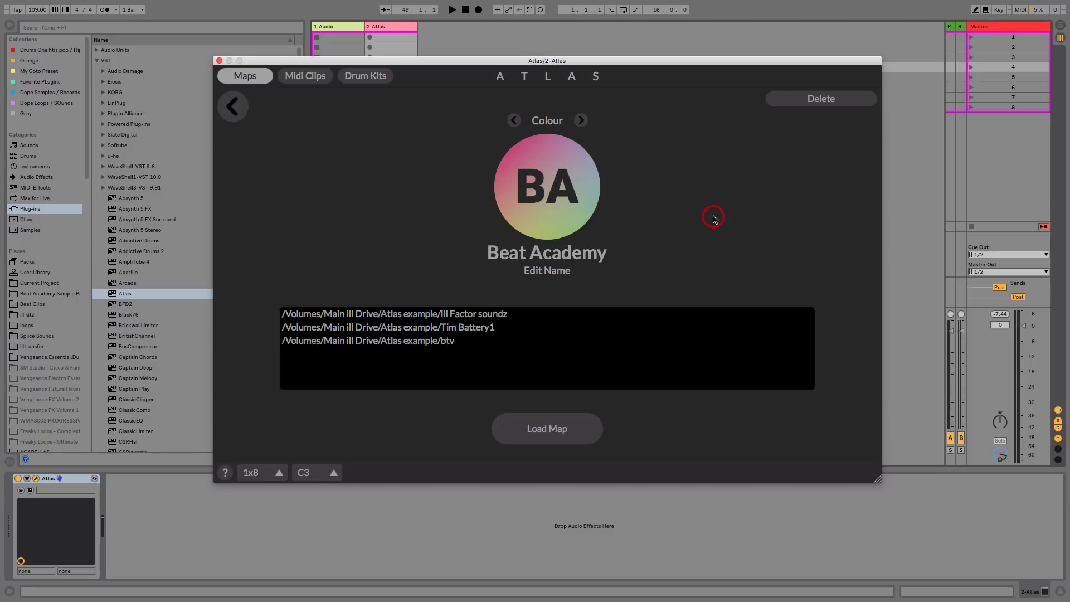
# Change the Beat Academy map's colour combination to the red, yellow and lilac gradient, and load the map
pyautogui.click(581, 120)
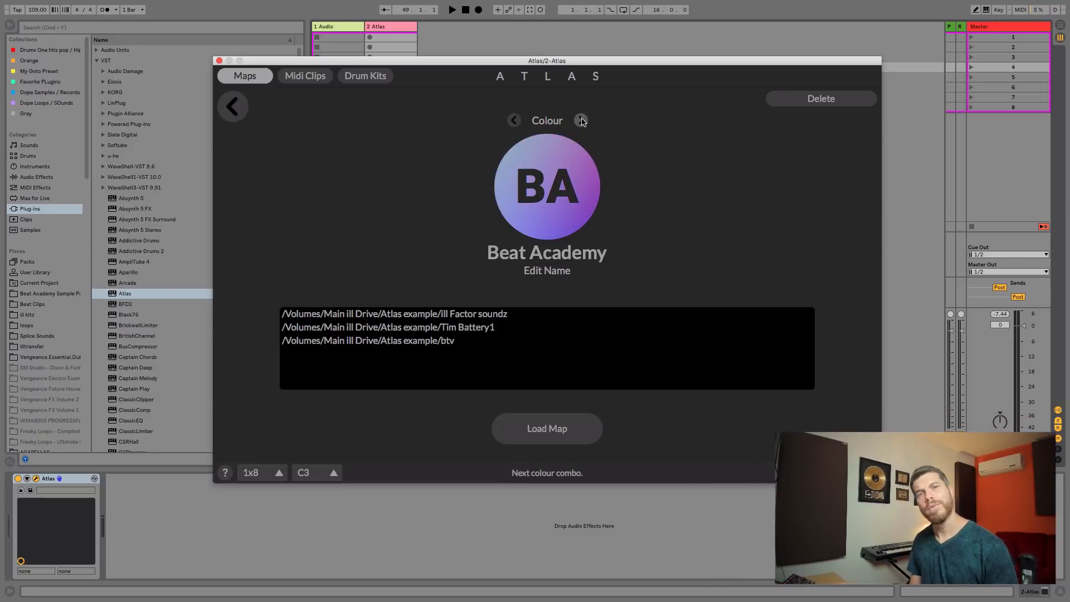
pyautogui.click(582, 121)
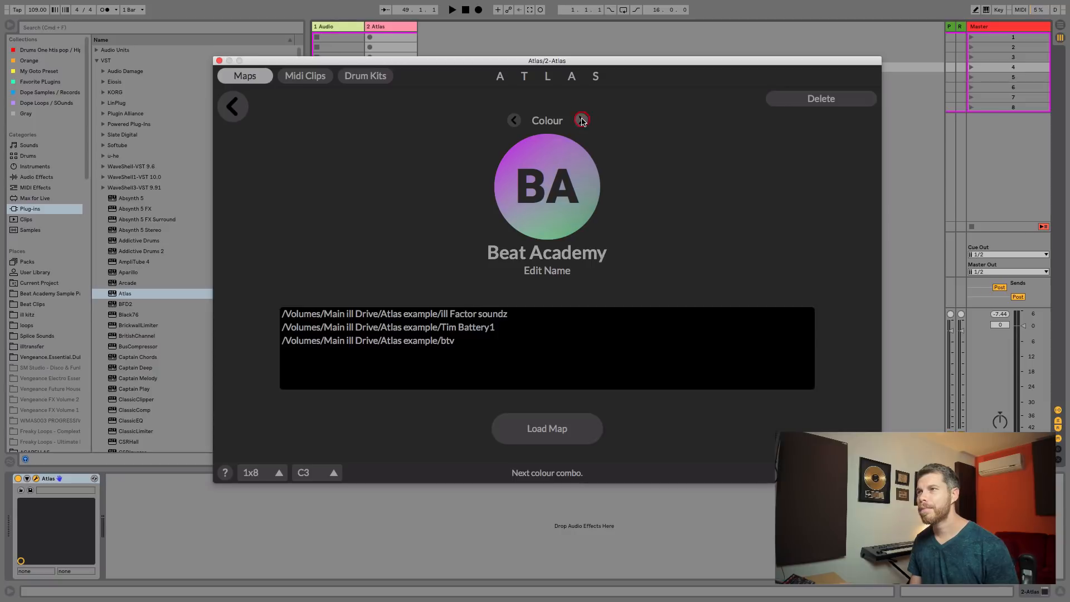
pyautogui.click(581, 120)
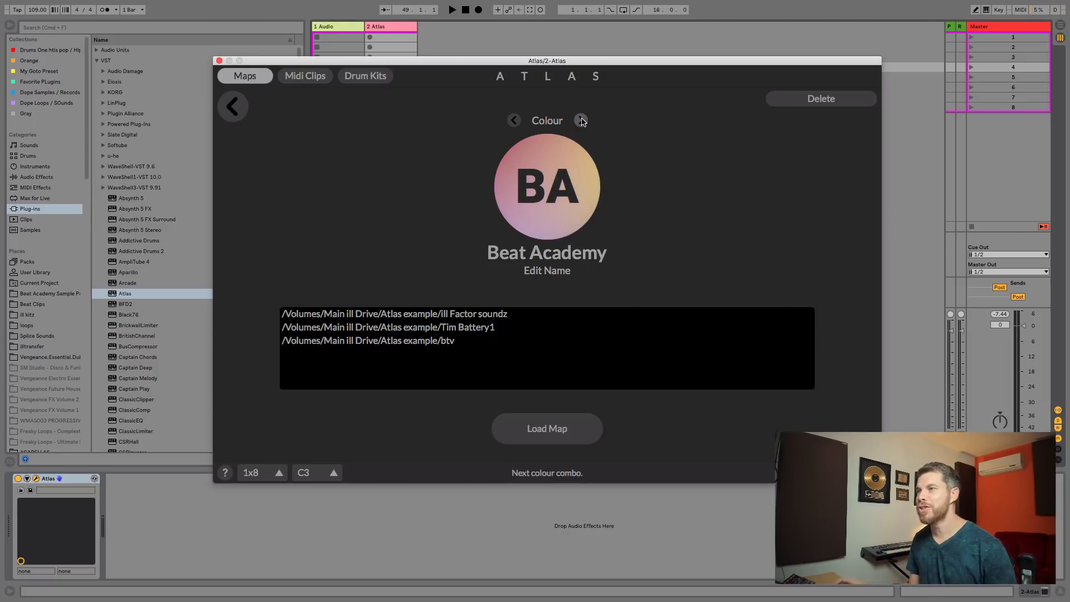
pyautogui.click(569, 429)
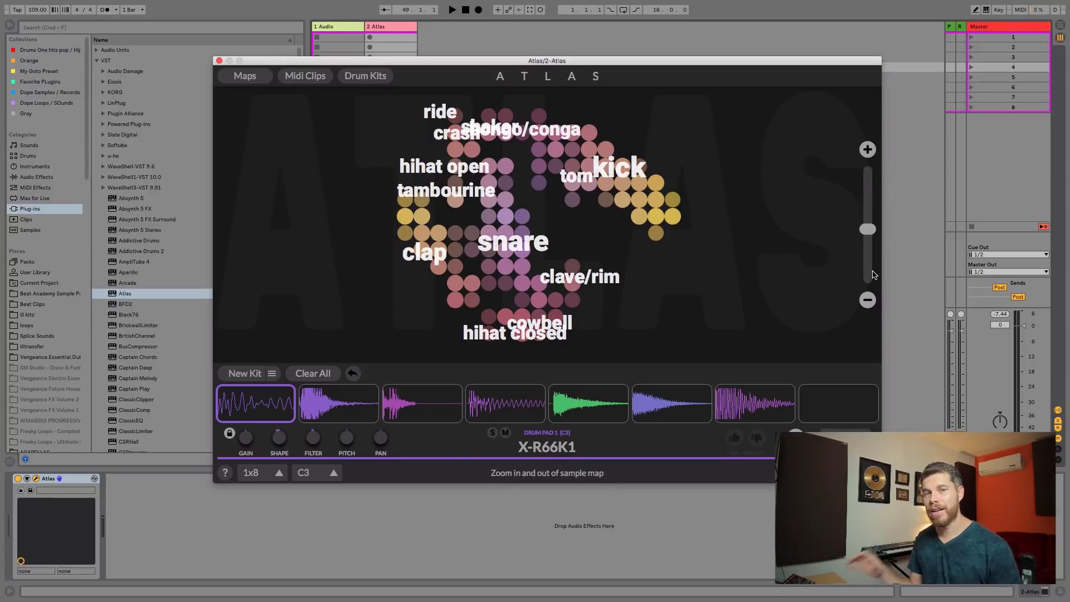
# Audition several kick, snare and clap samples across the Beat Academy map
pyautogui.click(867, 300)
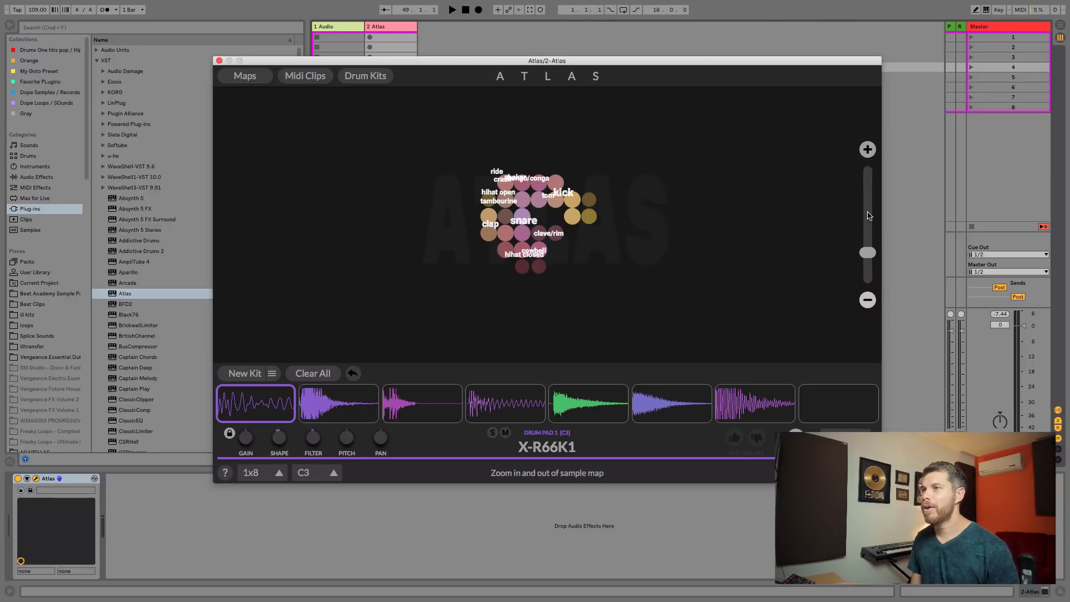
pyautogui.click(867, 149)
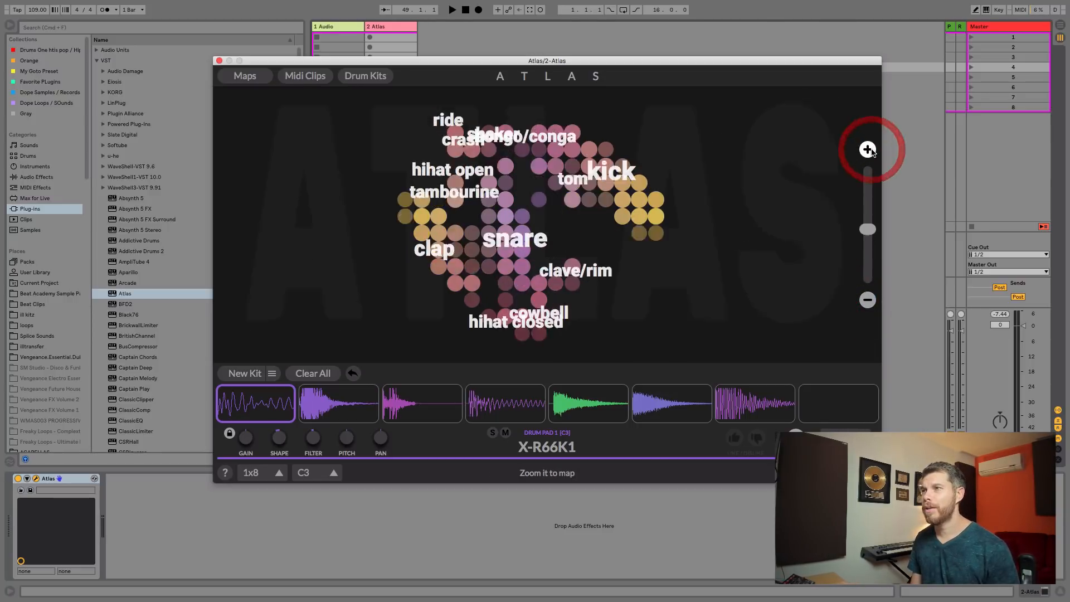
pyautogui.moveTo(673, 279); pyautogui.dragTo(616, 289)
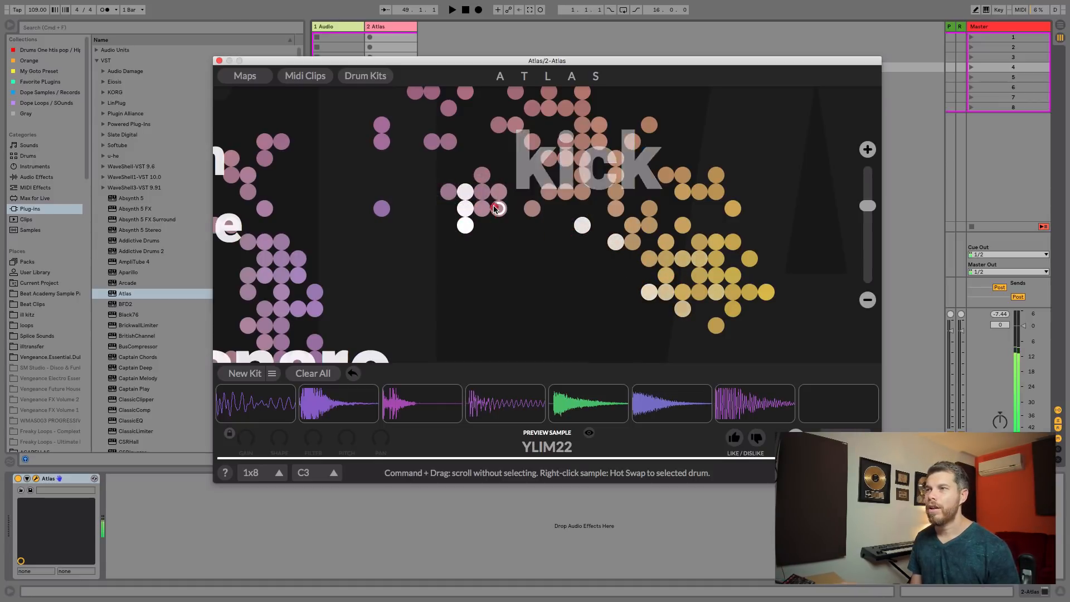
pyautogui.moveTo(427, 317); pyautogui.dragTo(680, 207)
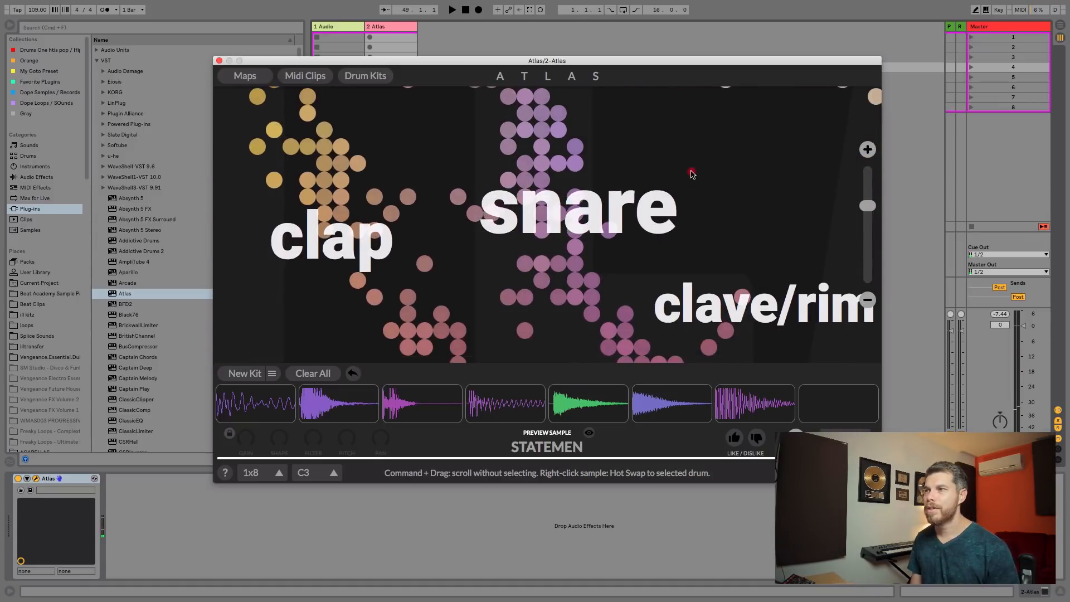
pyautogui.click(559, 213)
pyautogui.click(542, 179)
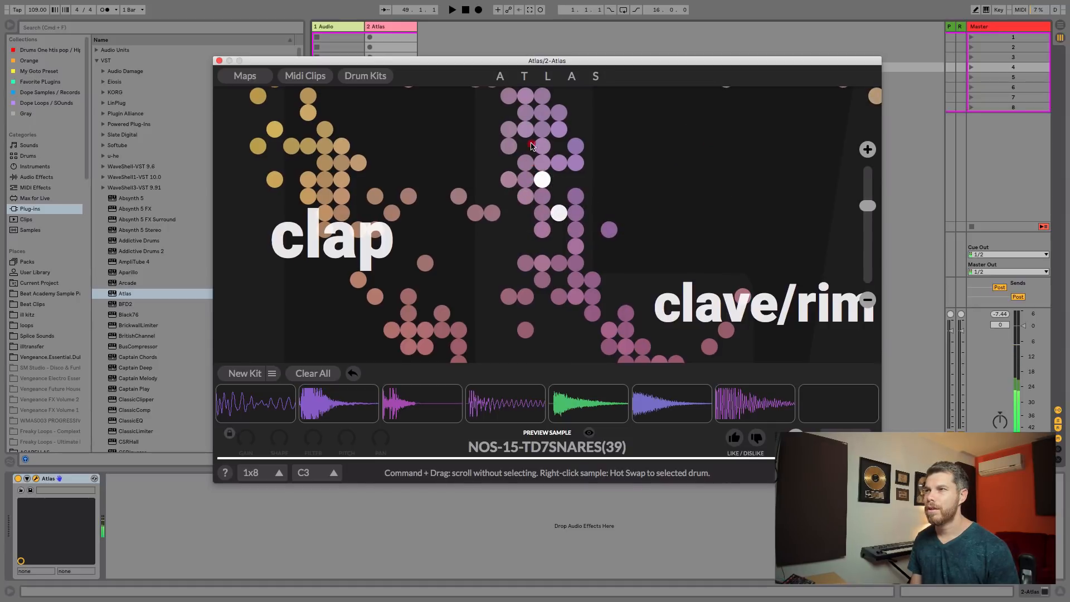
pyautogui.click(525, 125)
pyautogui.click(325, 195)
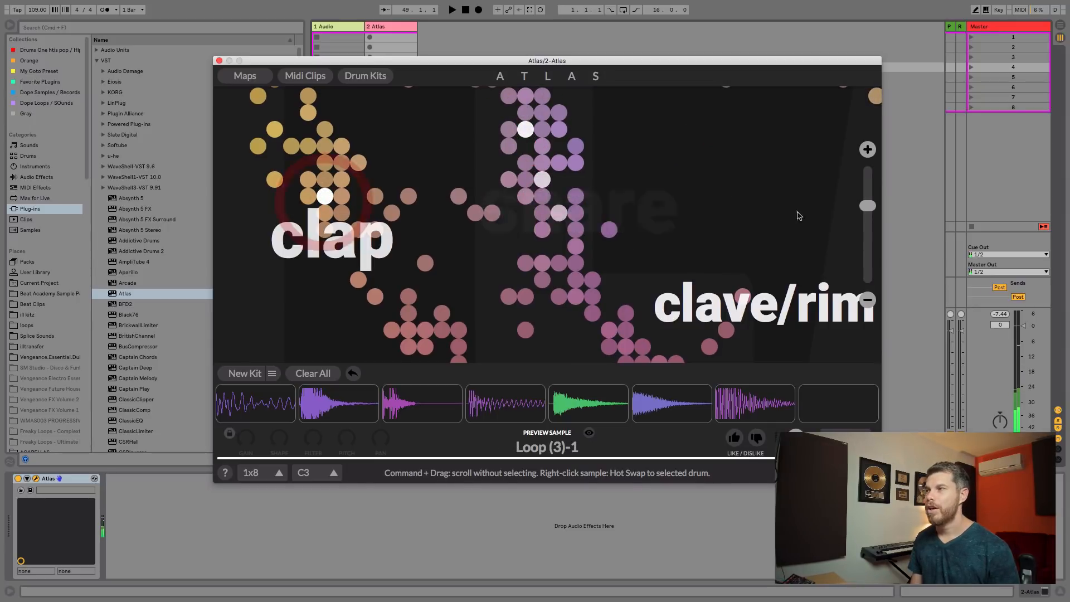
pyautogui.click(868, 301)
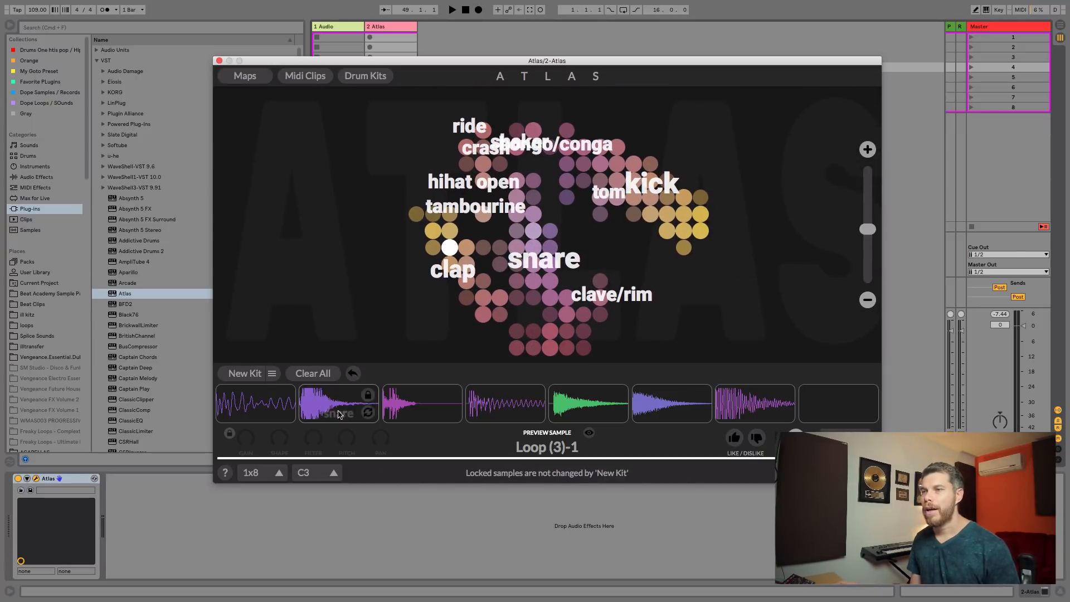
# Switch the drum kit layout to 4x4 and assign a clave/rim sample from the map to drum pad 4
pyautogui.click(277, 474)
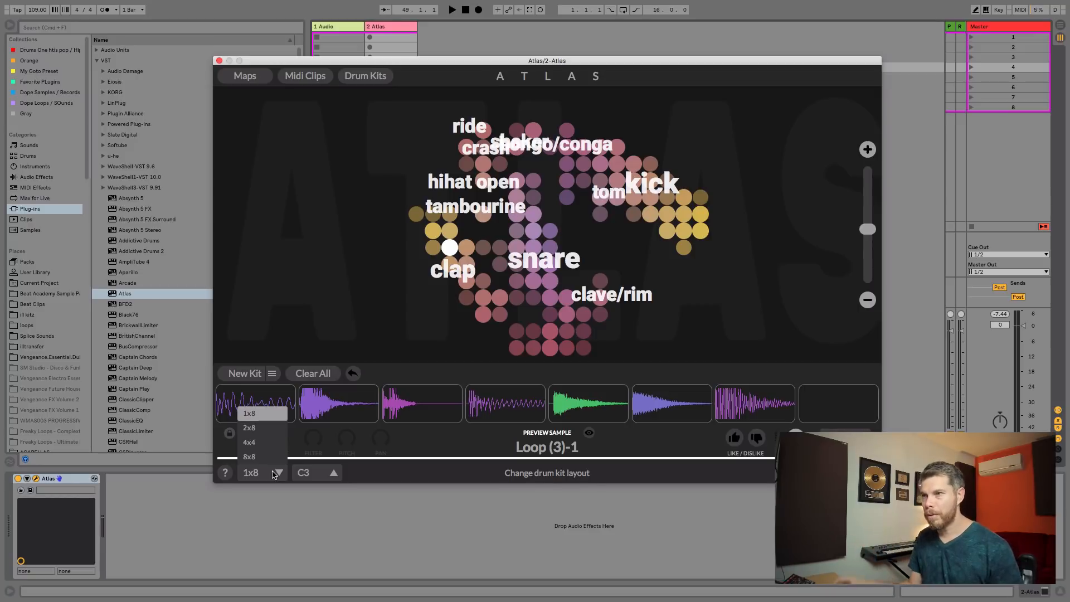
pyautogui.click(265, 442)
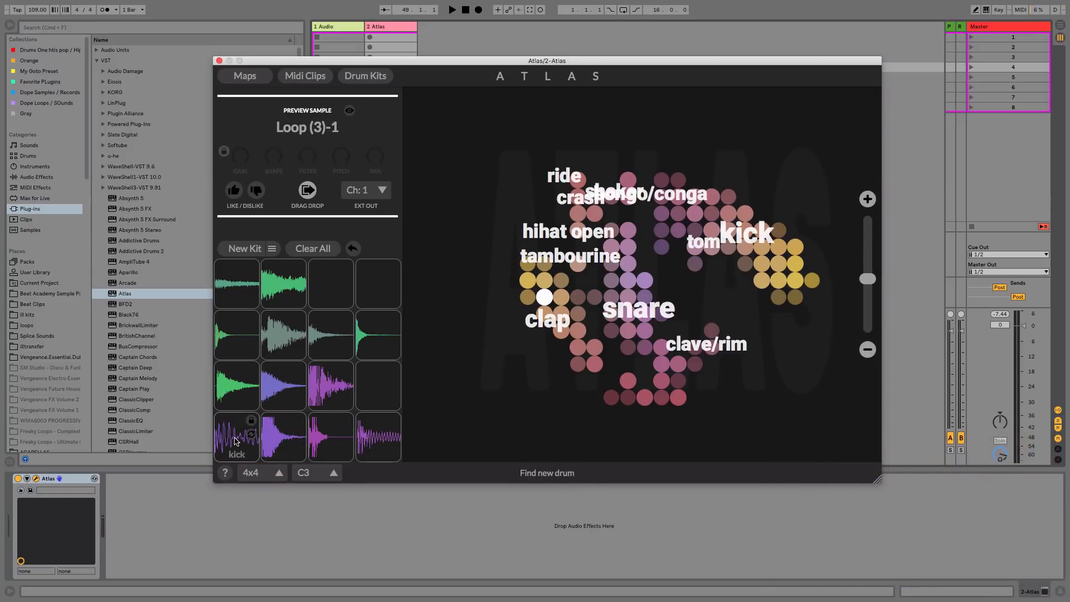
pyautogui.click(235, 441)
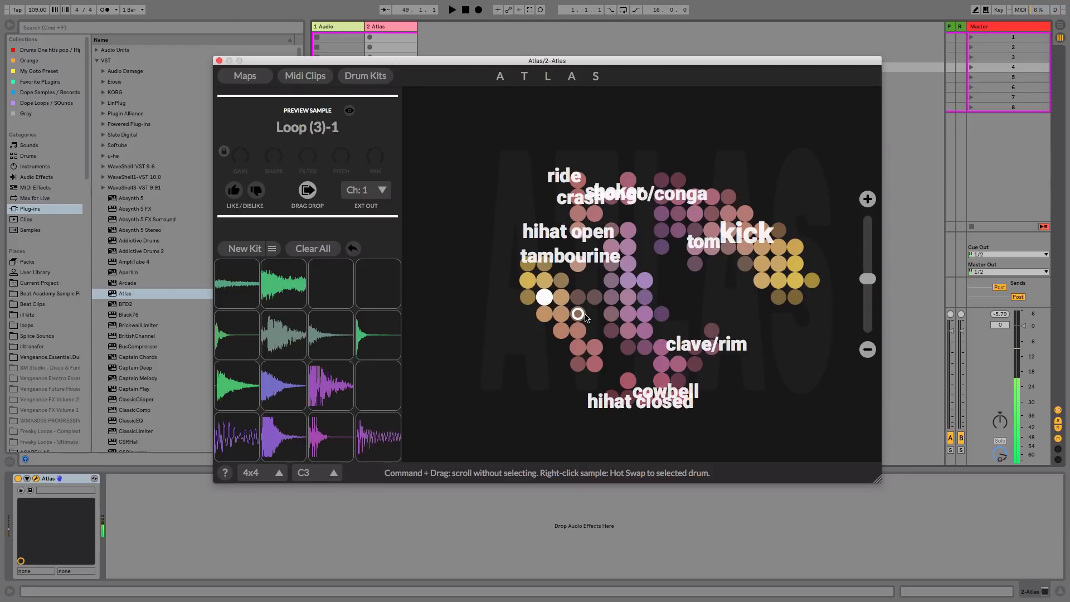
pyautogui.moveTo(695, 348); pyautogui.dragTo(389, 445)
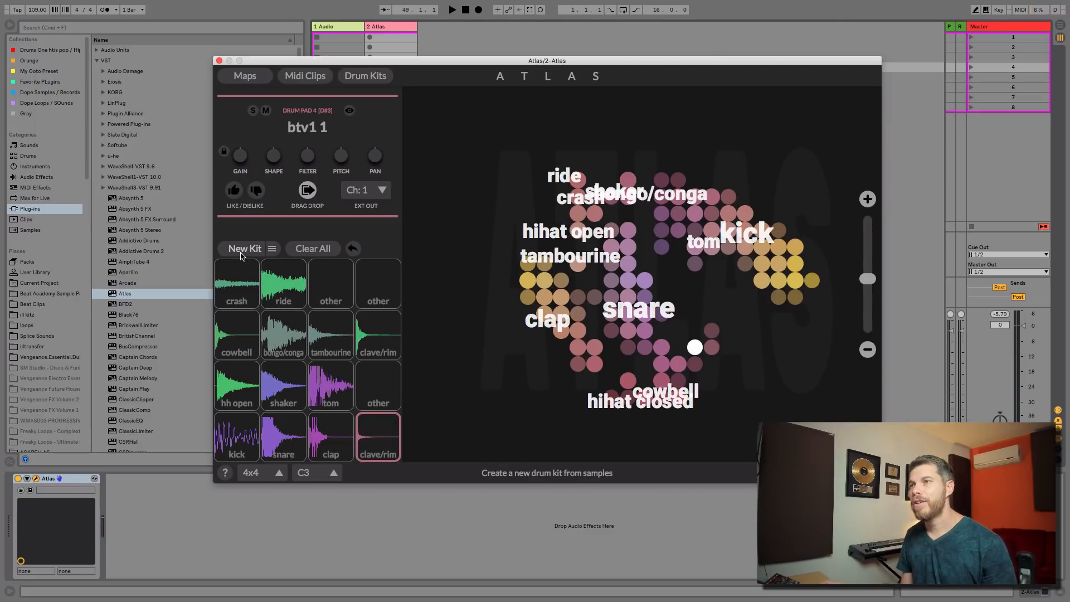
# Generate a new drum kit from the map and expand the kit layout to 8x8
pyautogui.click(240, 256)
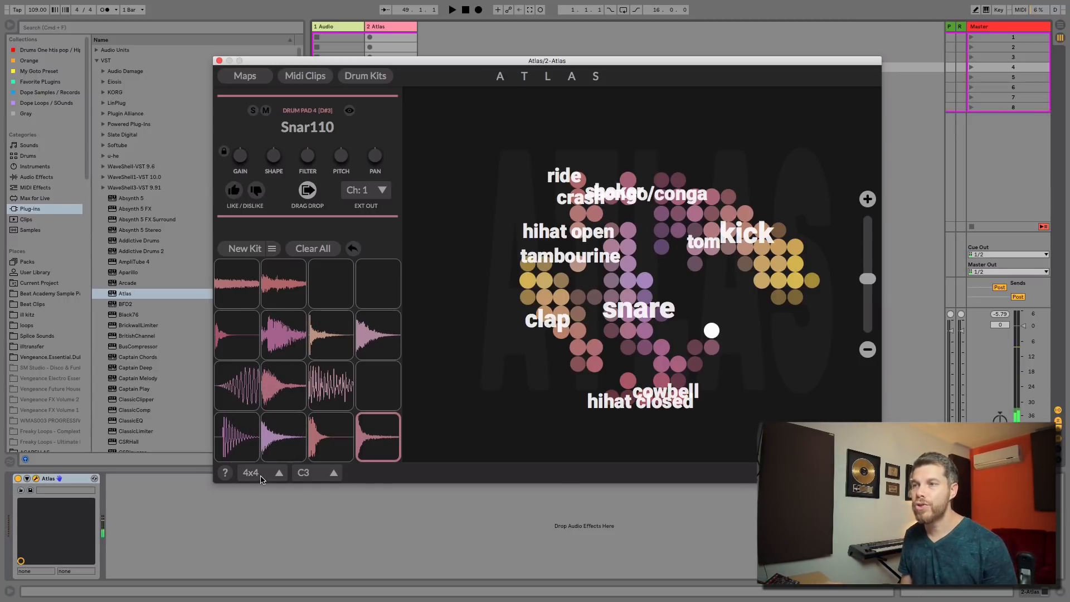
pyautogui.click(251, 473)
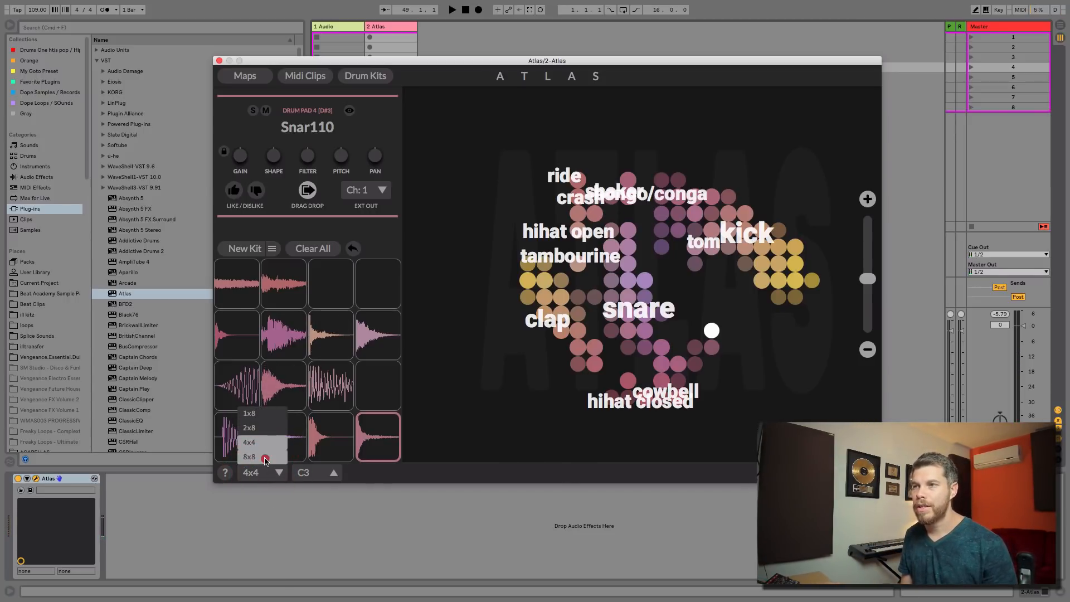
pyautogui.click(261, 456)
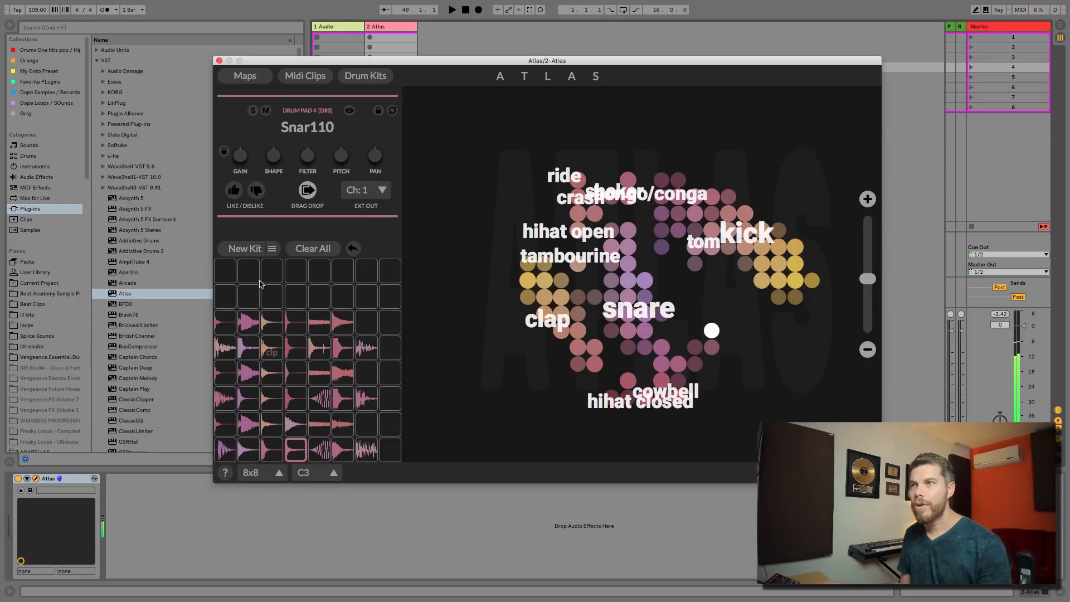
# Audition the snare and kick on drum pads 2 and 1, and raise the kick's gain
pyautogui.moveTo(248, 160)
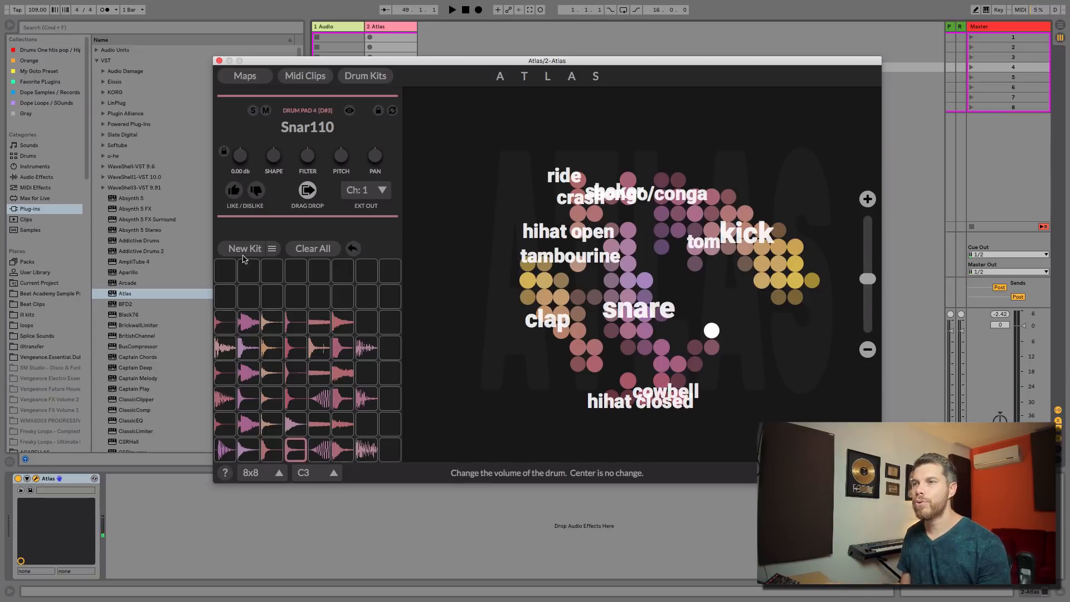
pyautogui.click(245, 449)
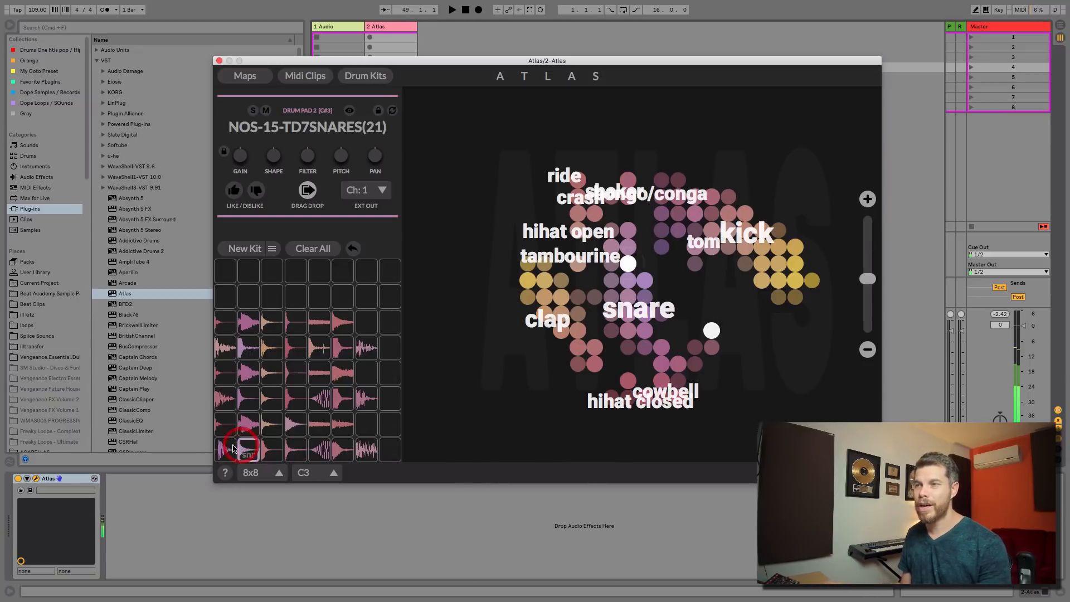
pyautogui.click(229, 450)
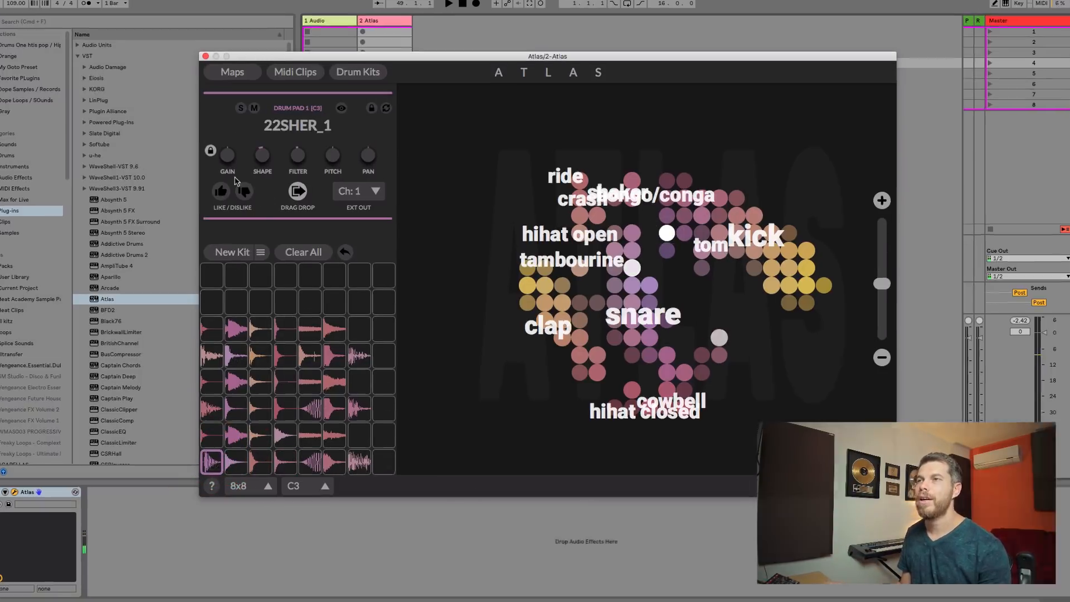
pyautogui.moveTo(233, 156)
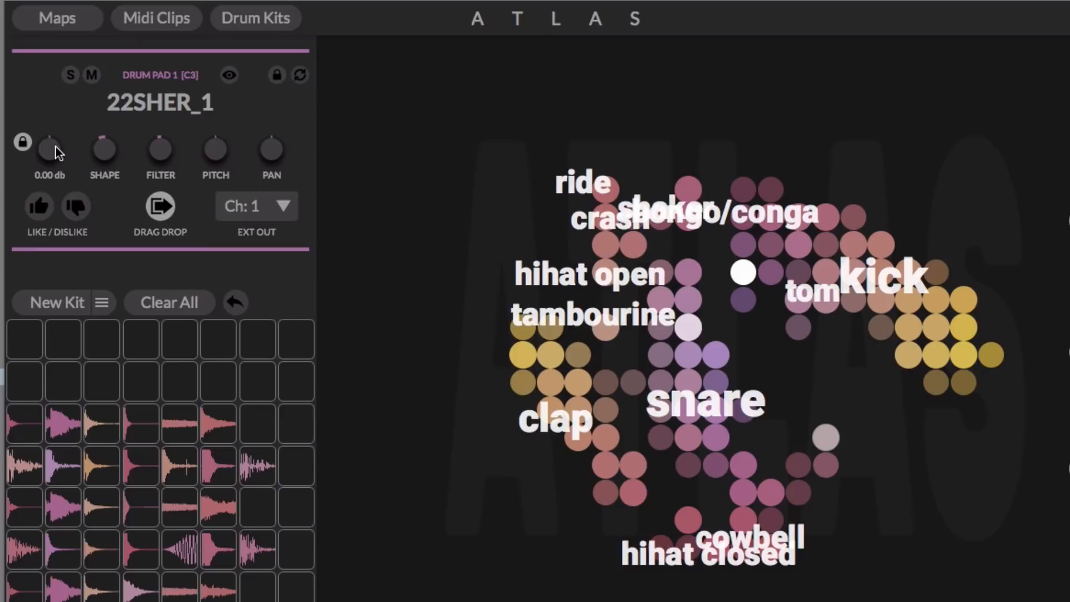
pyautogui.moveTo(56, 154); pyautogui.dragTo(60, 101)
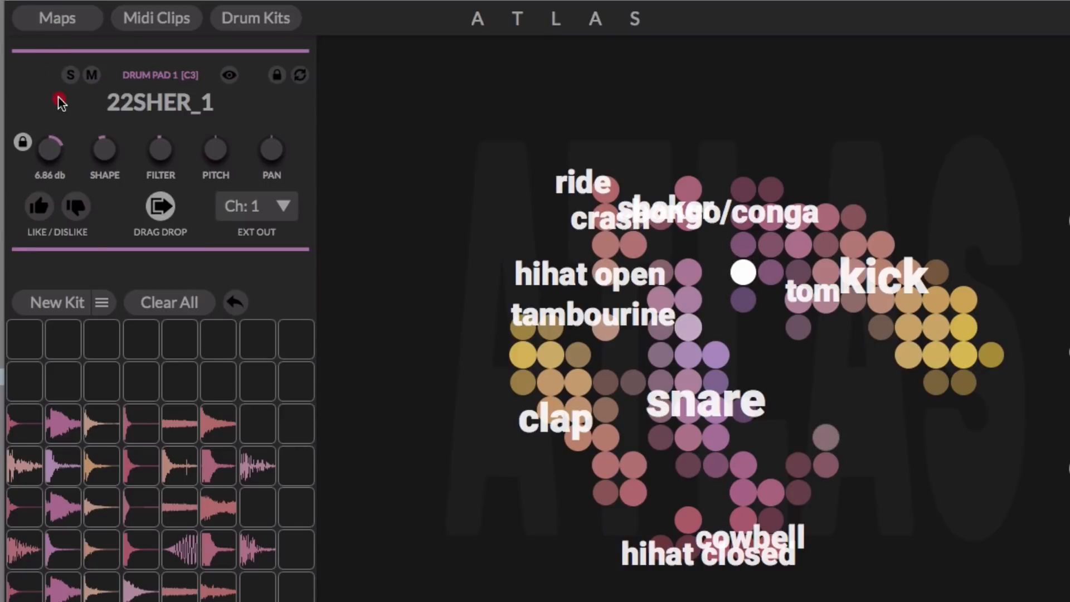
# Try different shape, filter and pitch settings on the kick sample and return them to their defaults
pyautogui.moveTo(105, 139); pyautogui.dragTo(103, 255)
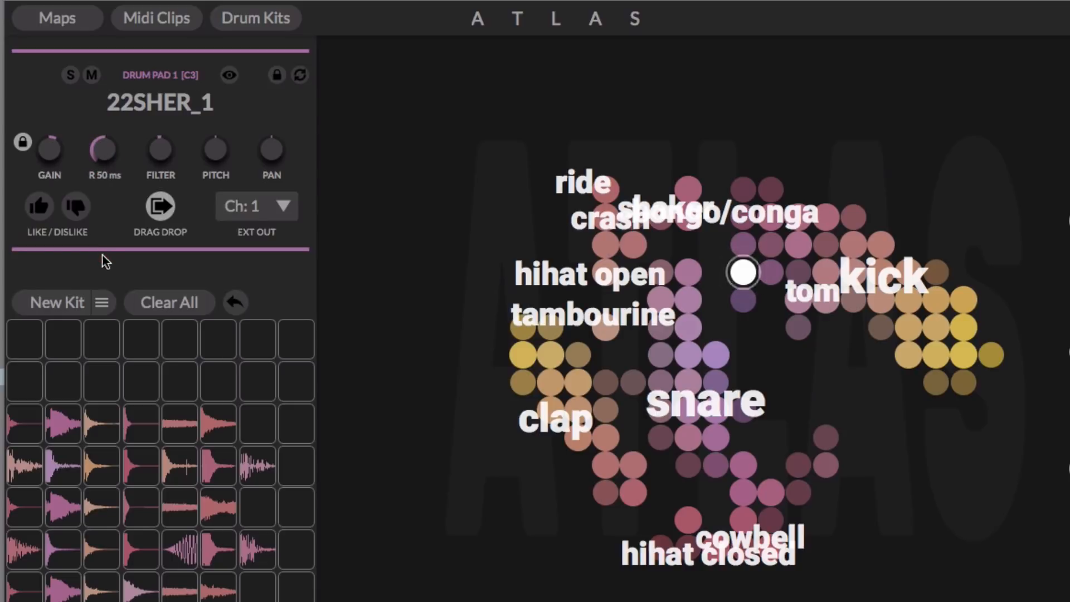
pyautogui.doubleClick(106, 149)
pyautogui.moveTo(156, 143)
pyautogui.mouseDown()
pyautogui.moveTo(160, 204)
pyautogui.moveTo(184, 19)
pyautogui.moveTo(173, 134)
pyautogui.mouseUp()
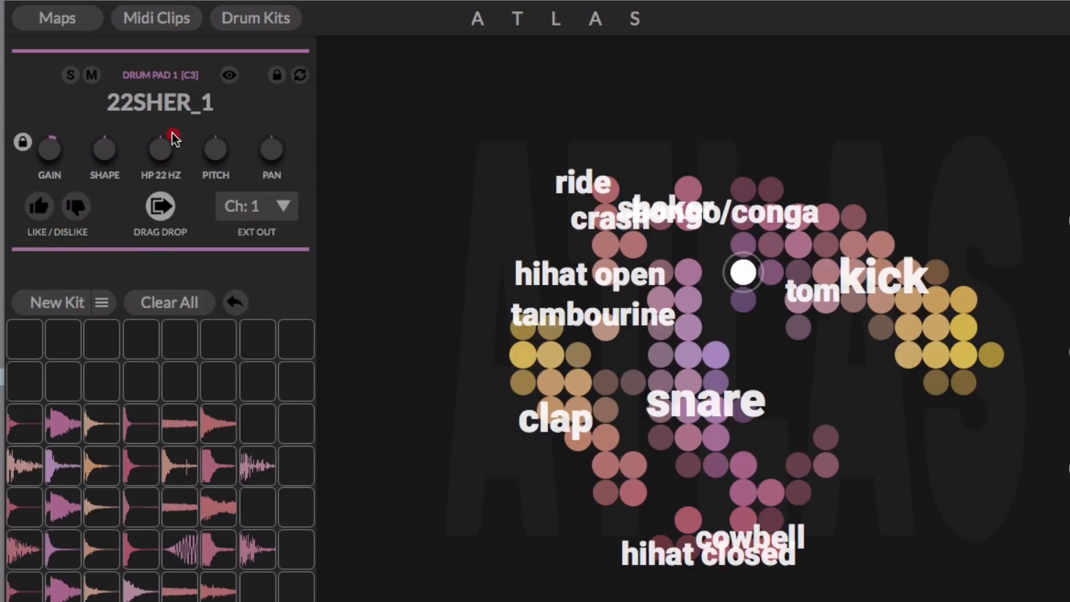
pyautogui.doubleClick(173, 155)
pyautogui.moveTo(222, 153)
pyautogui.mouseDown()
pyautogui.moveTo(226, 99)
pyautogui.moveTo(224, 177)
pyautogui.moveTo(208, 147)
pyautogui.mouseUp()
pyautogui.click(210, 149)
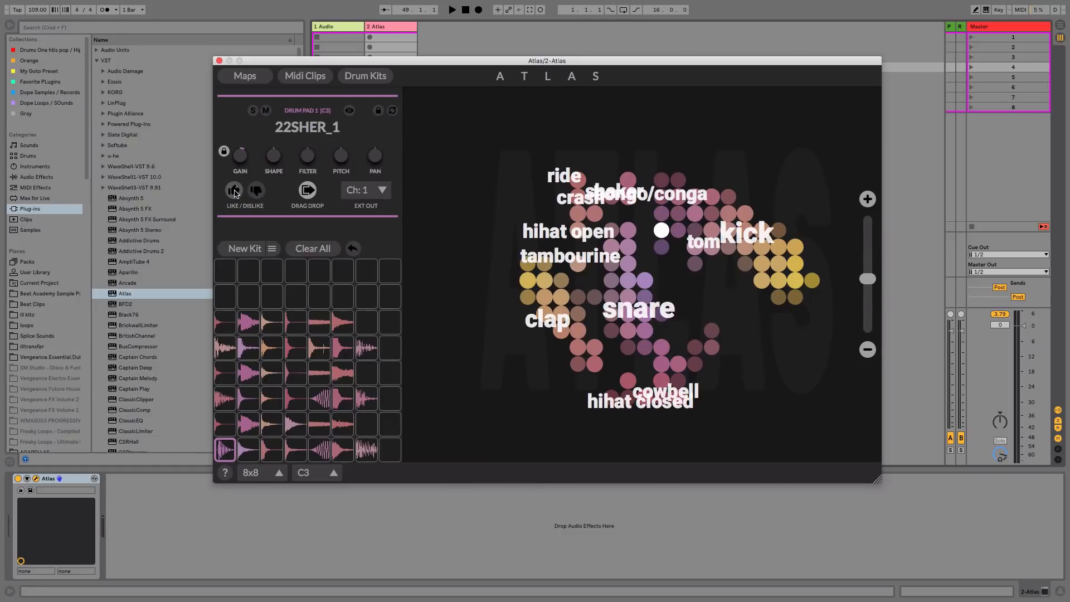
# Mark the kick sample on drum pad 1 as liked and generate a new drum kit
pyautogui.click(234, 191)
pyautogui.click(251, 250)
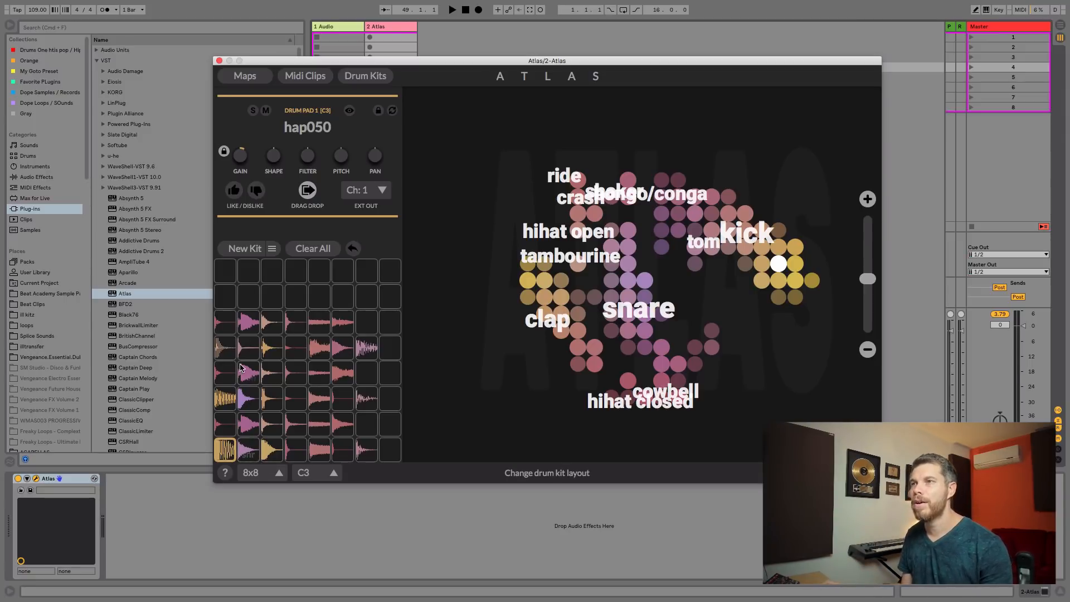
# Switch the kit layout to 4x4 and generate a new kit with the kick pad locked
pyautogui.click(254, 473)
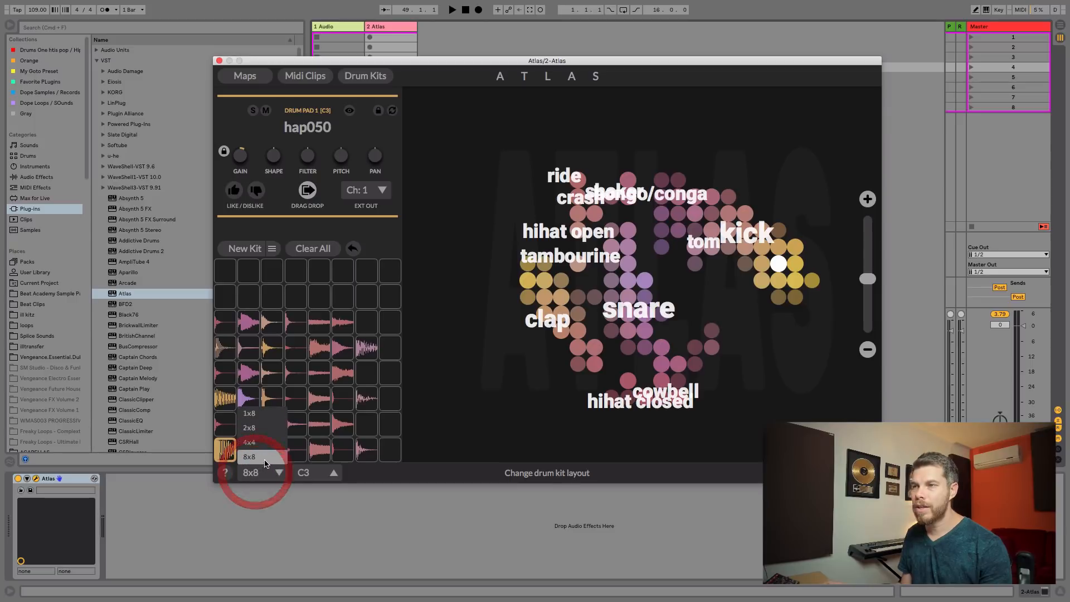
pyautogui.click(250, 432)
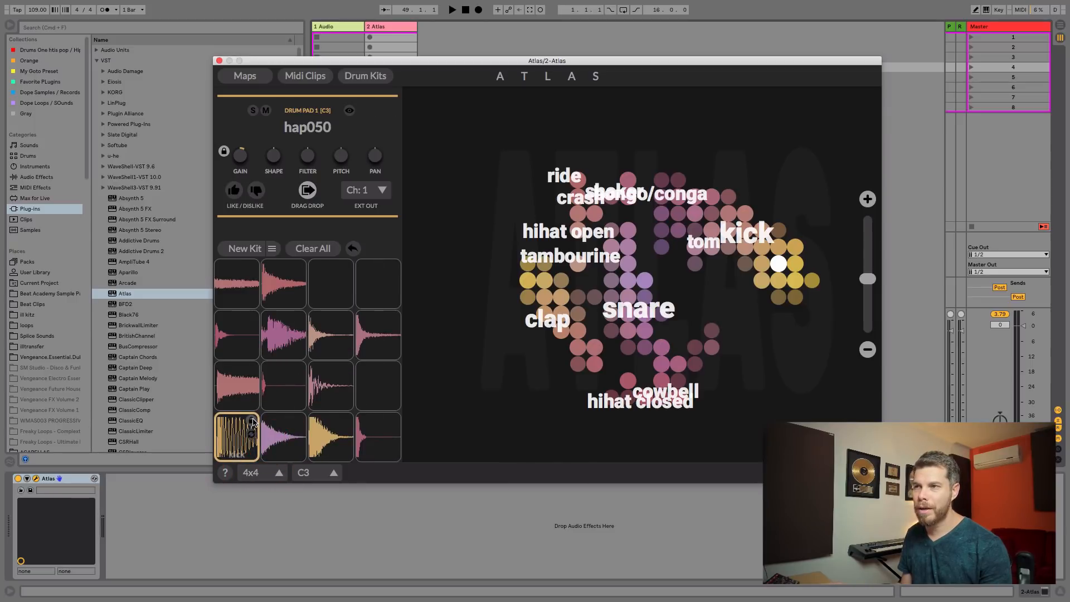
pyautogui.click(254, 424)
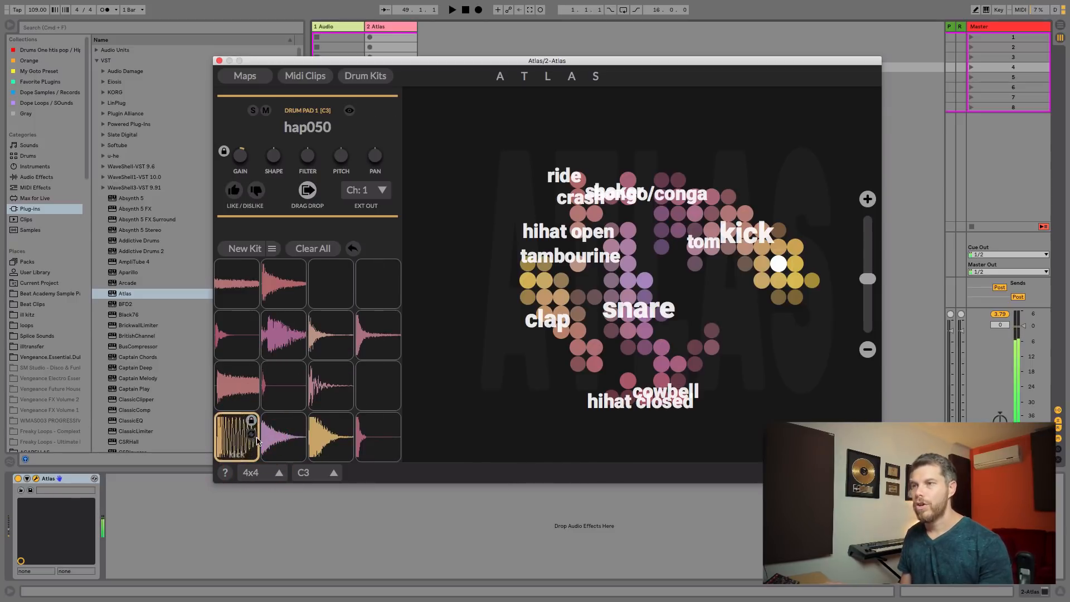
pyautogui.click(248, 250)
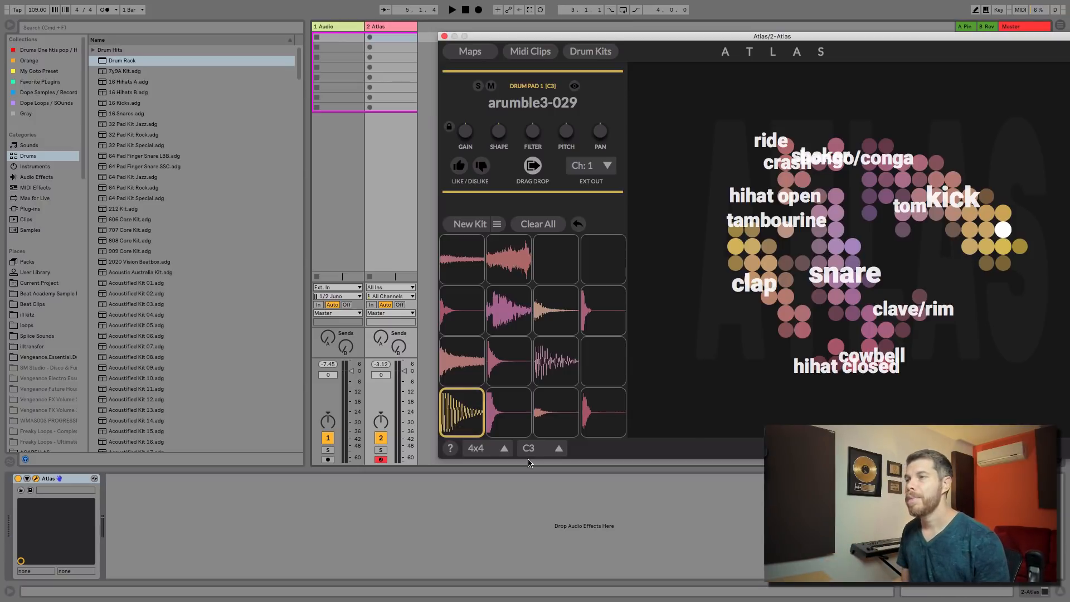
# Route the snare on drum pad 2 to external output channel 2
pyautogui.click(507, 417)
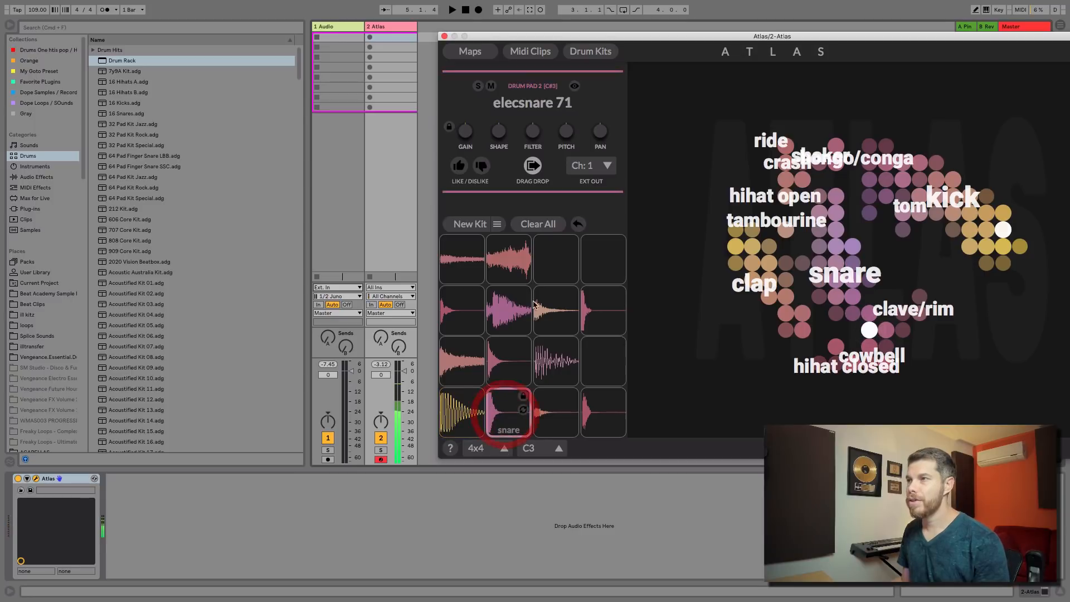
pyautogui.click(608, 166)
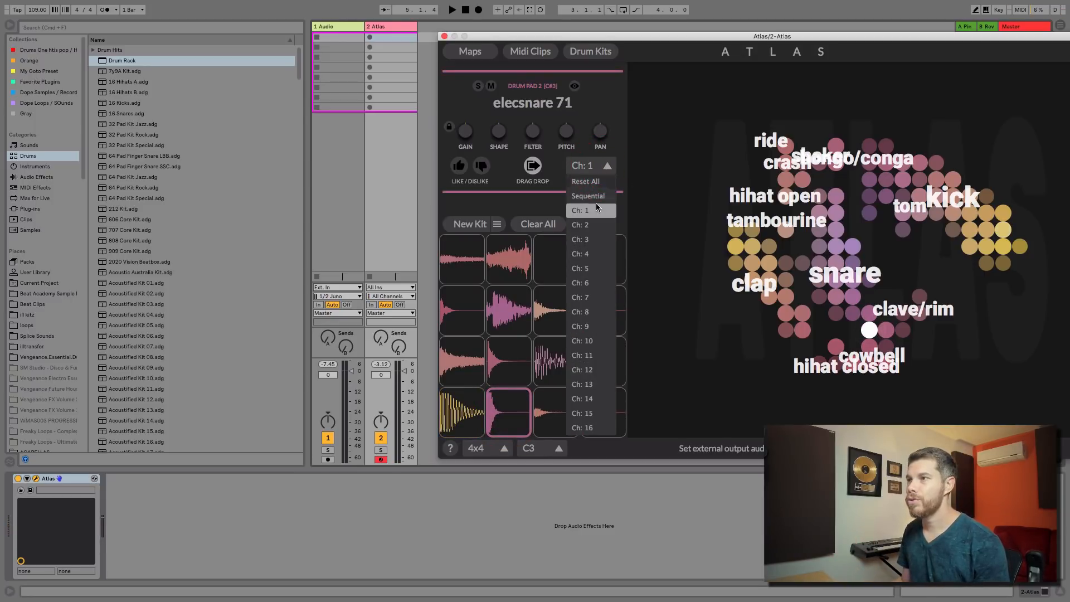
pyautogui.click(585, 225)
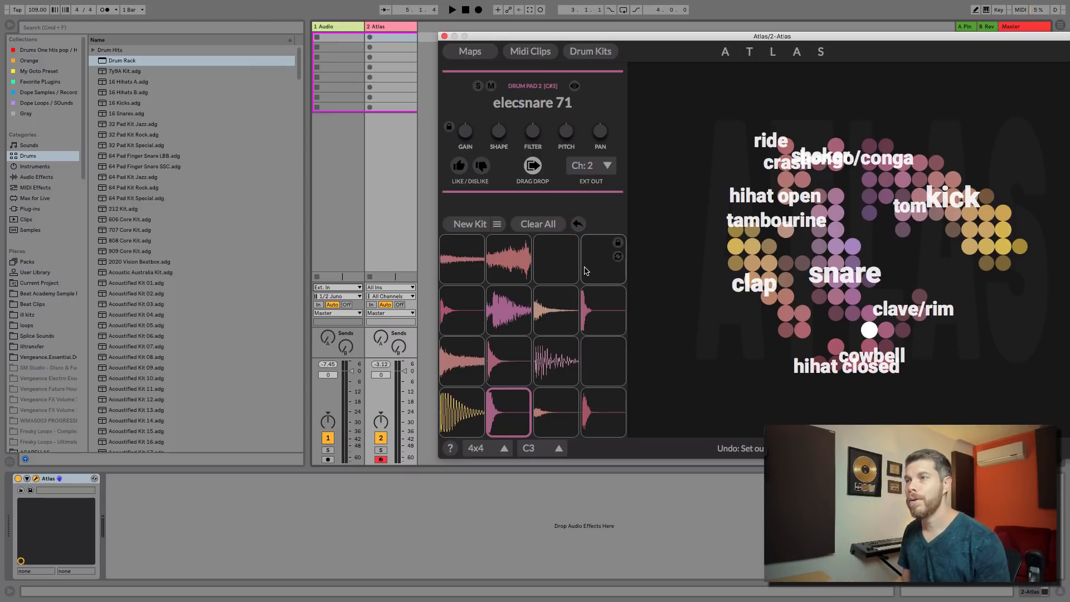
# Set the 1 Audio track to receive Ch: 2 L/Ch: 2 R from 2-Atlas, with monitoring set to In
pyautogui.click(349, 27)
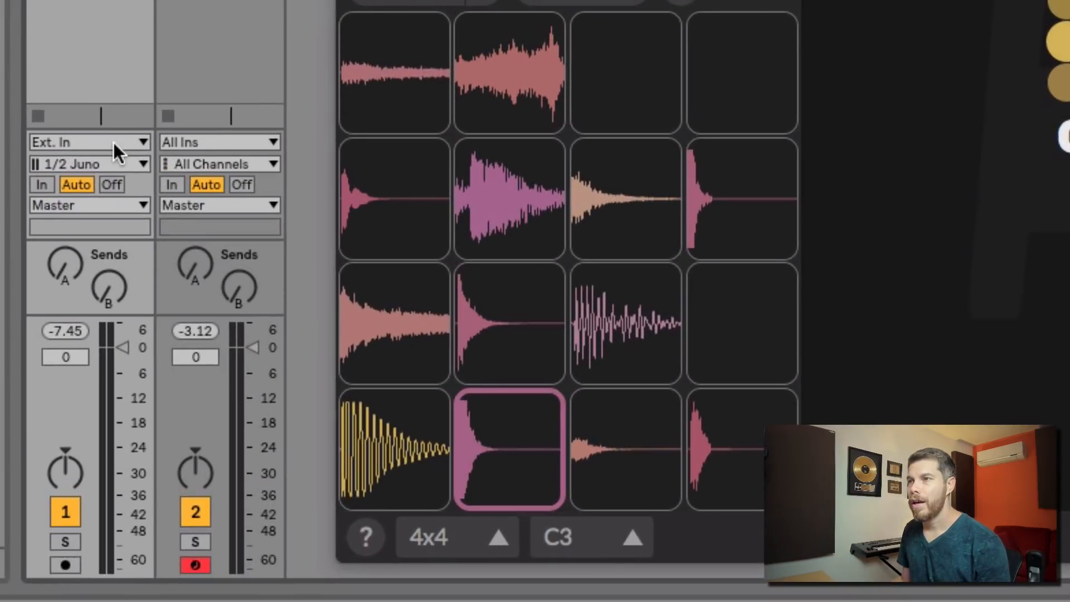
pyautogui.click(113, 142)
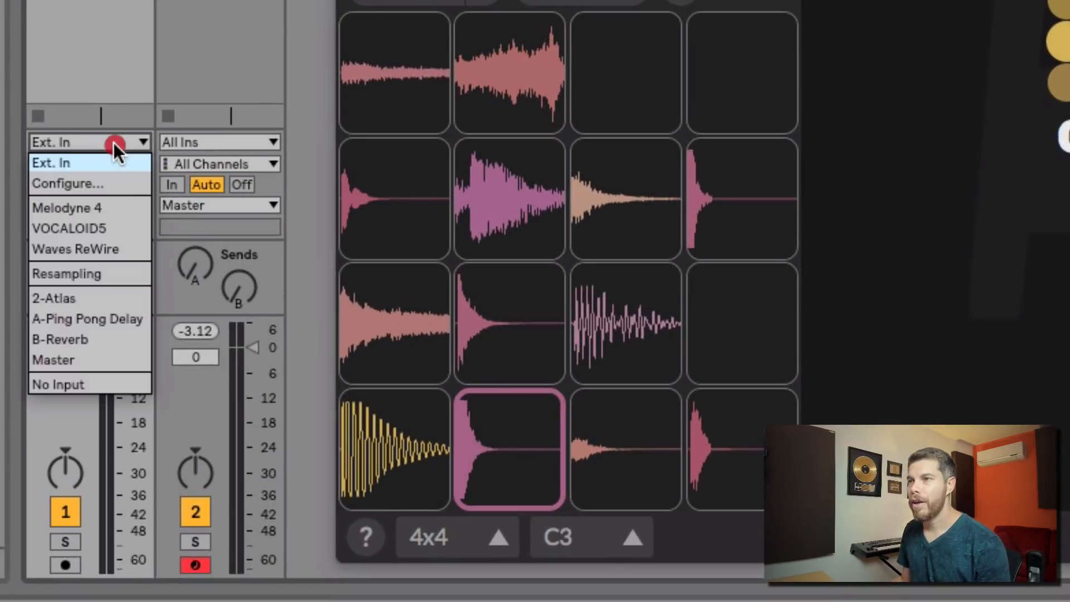
pyautogui.click(112, 298)
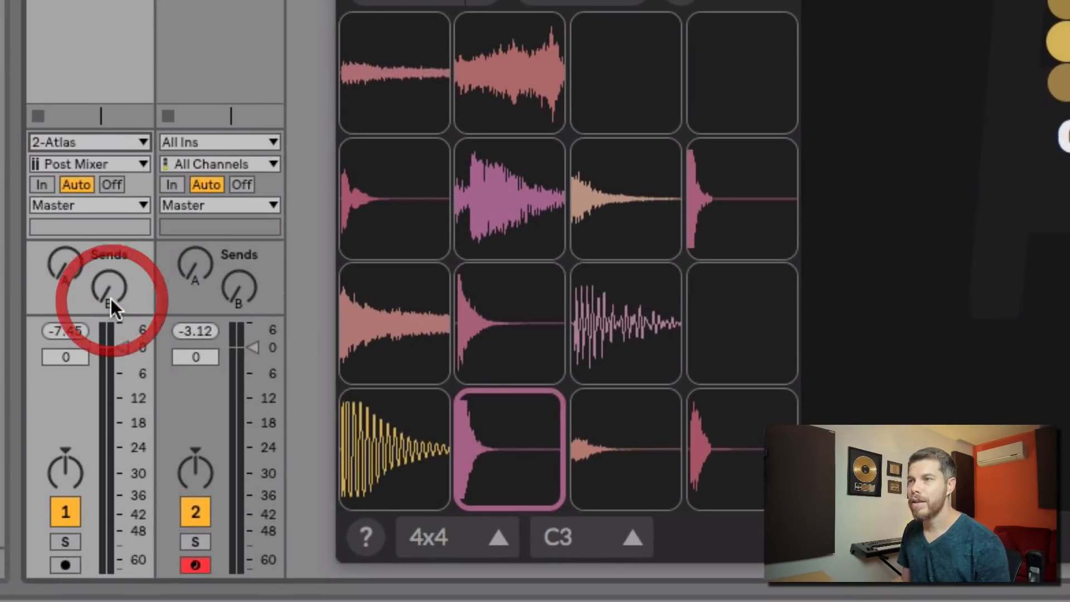
pyautogui.click(113, 160)
pyautogui.click(103, 248)
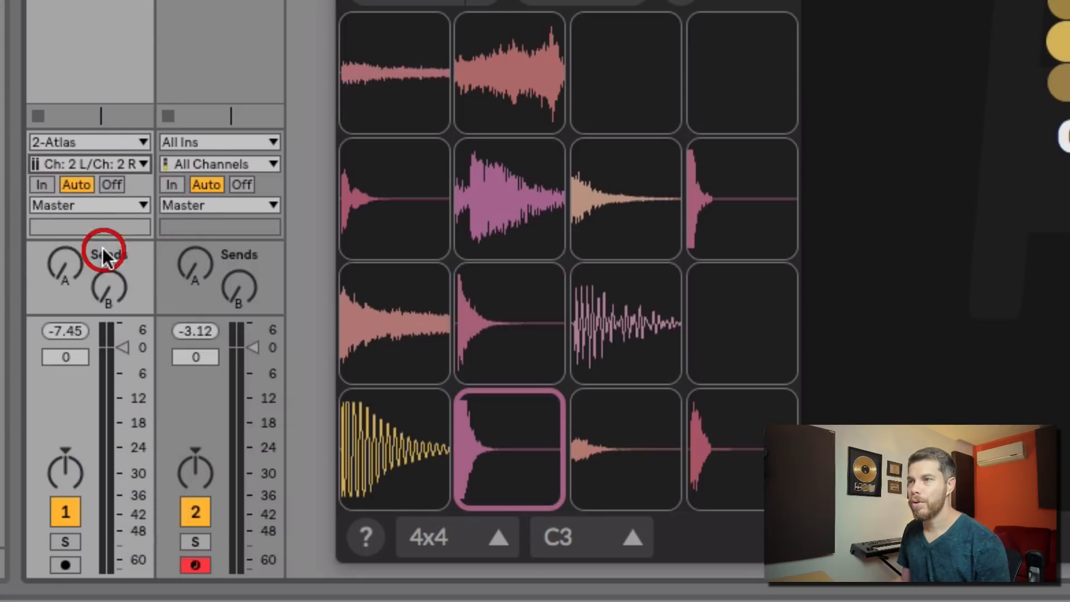
pyautogui.click(42, 187)
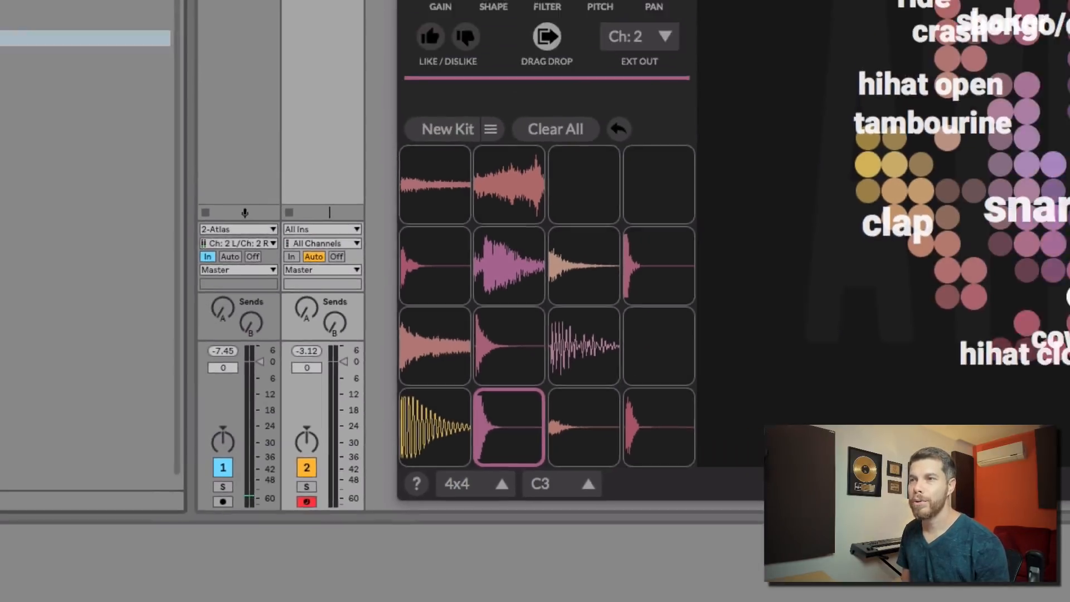
# Add the Overdrive effect to the 1 Audio track and reselect the 2 Atlas track
pyautogui.moveTo(114, 314); pyautogui.dragTo(350, 31)
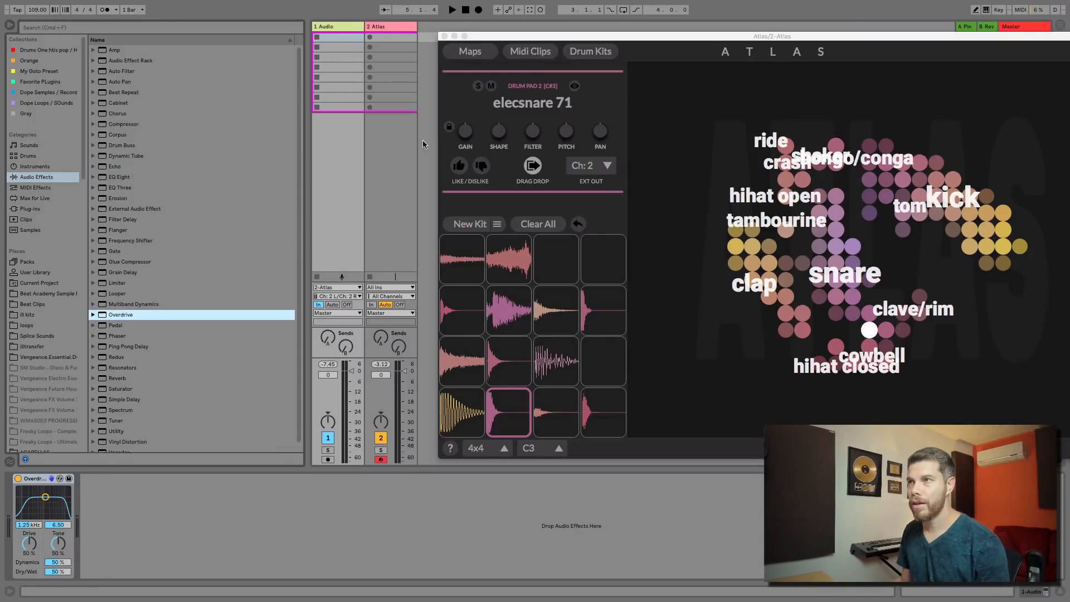
pyautogui.click(408, 27)
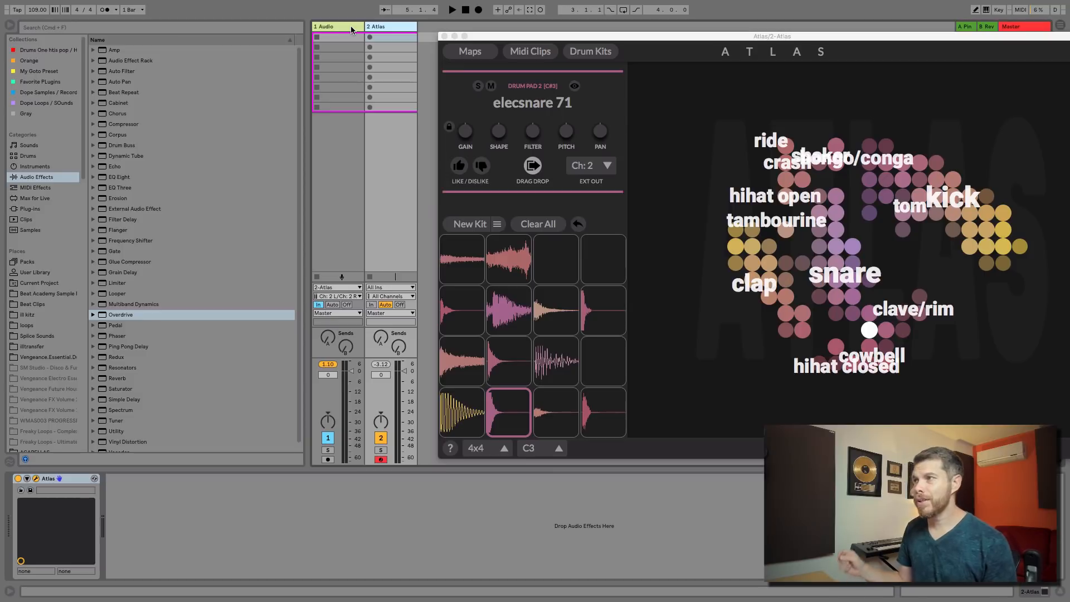
# Place the open hi-hat sample from drum pad 5 into the first clip slot of the 1 Audio track
pyautogui.click(461, 370)
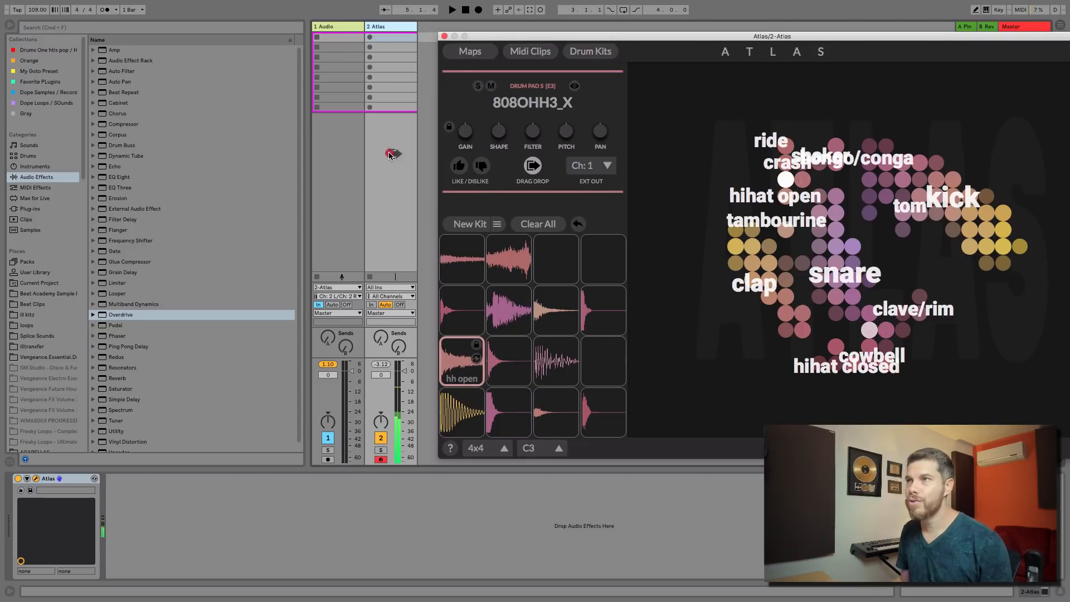
pyautogui.moveTo(390, 155); pyautogui.dragTo(349, 39)
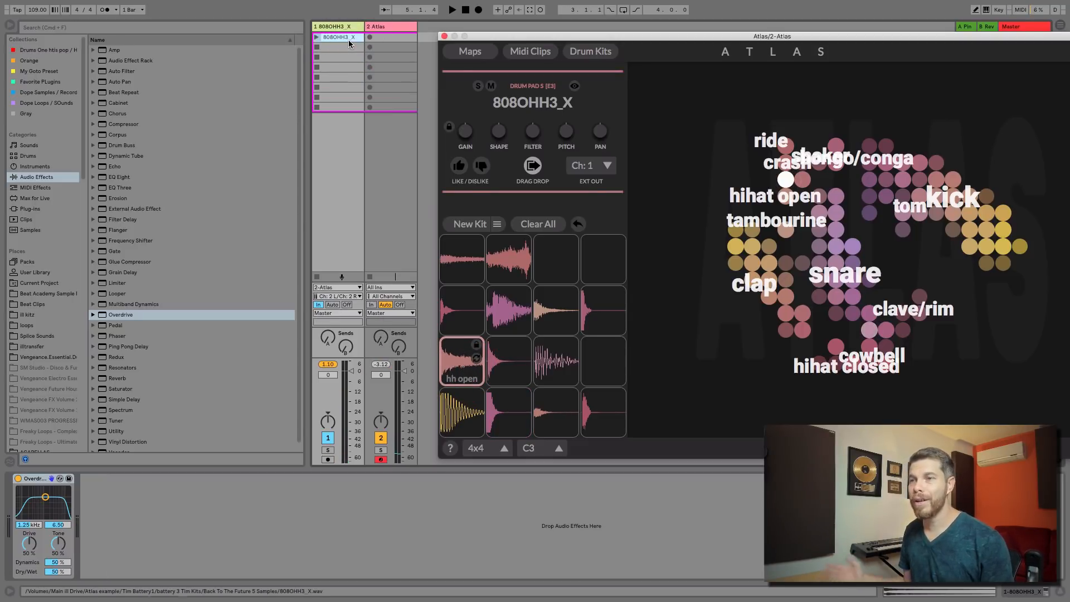